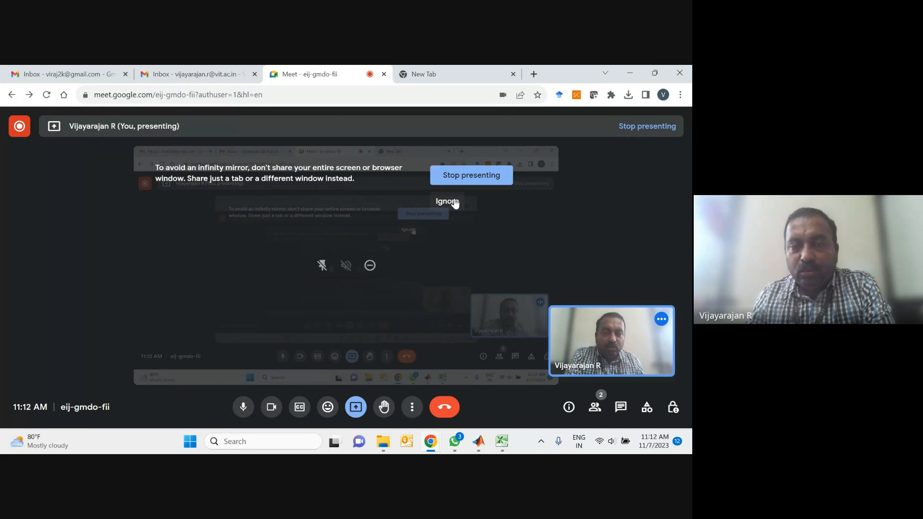
Switch to MATLAB, launch the Classification Learner app and maximize its window.
click(447, 201)
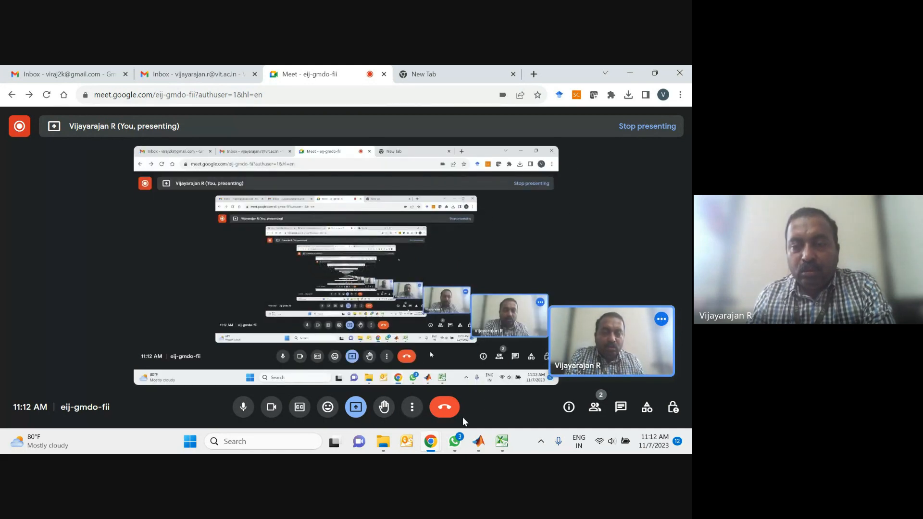
click(479, 441)
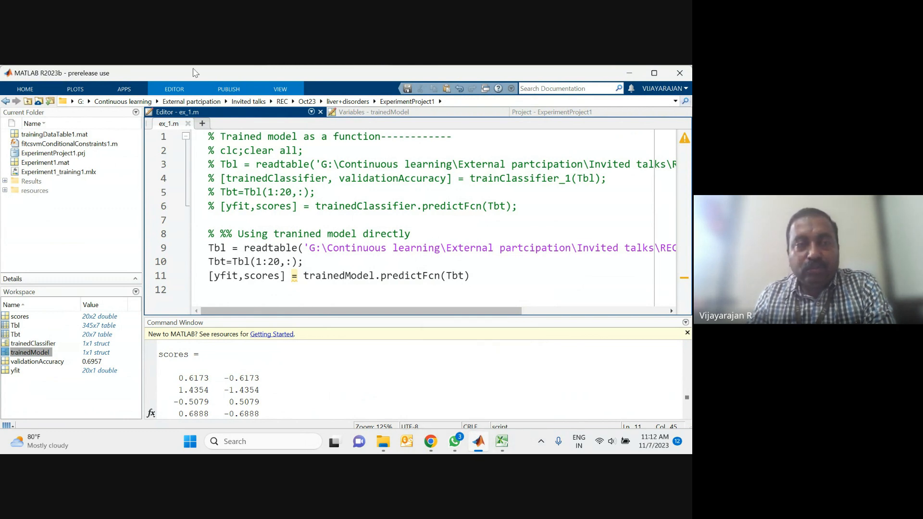
click(127, 90)
click(632, 121)
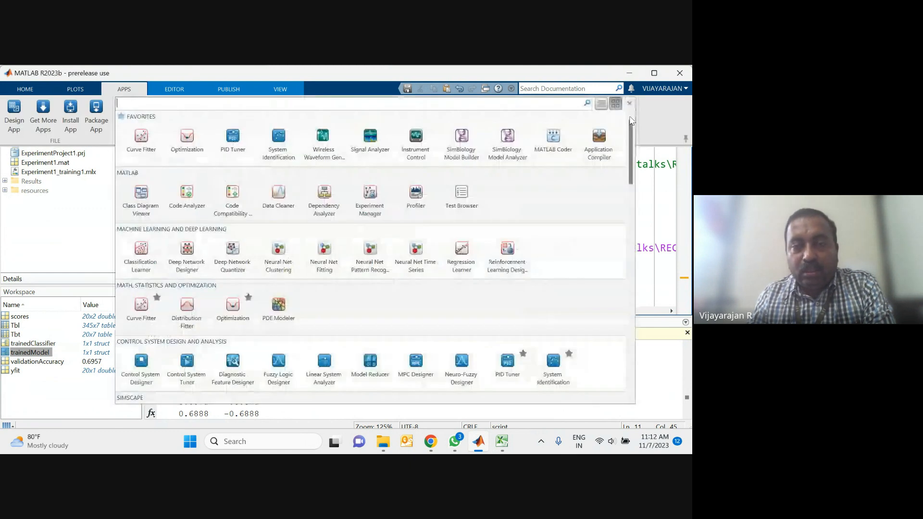
click(134, 261)
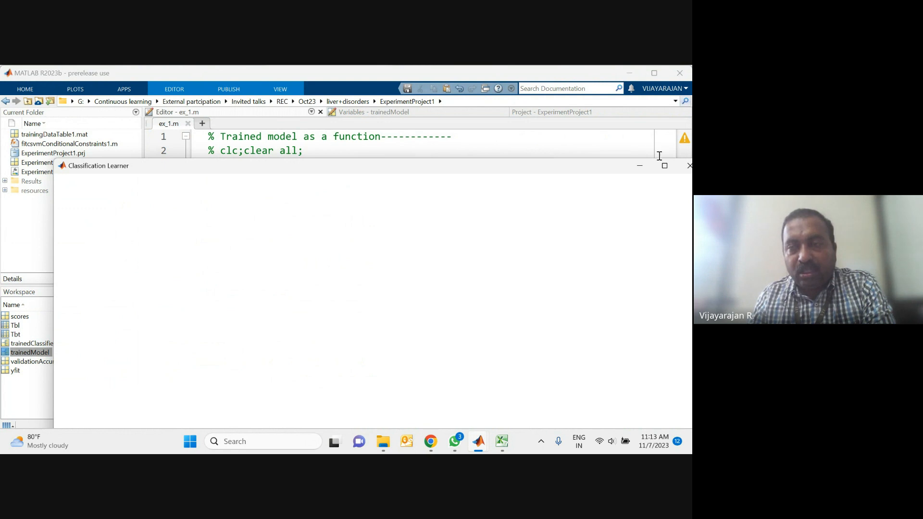
click(664, 165)
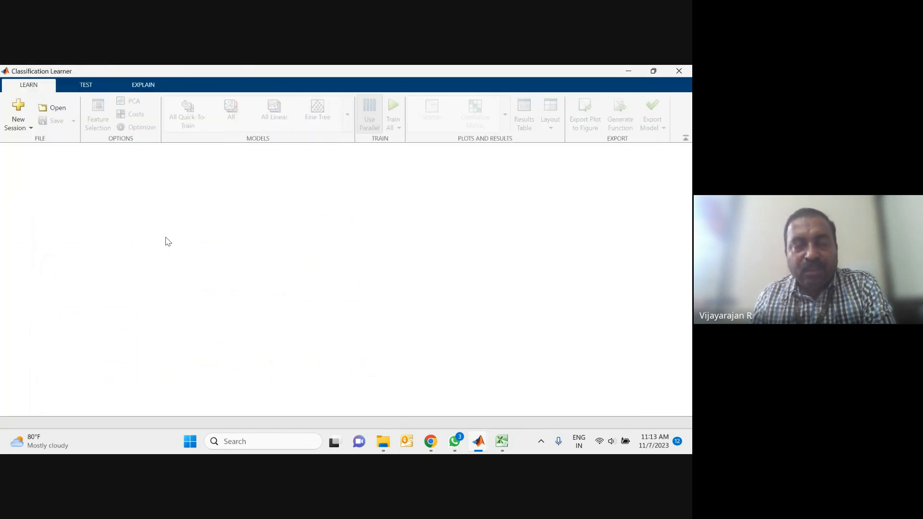
Start a new session from file using the bupa data file in the liver+disorders folder.
click(19, 123)
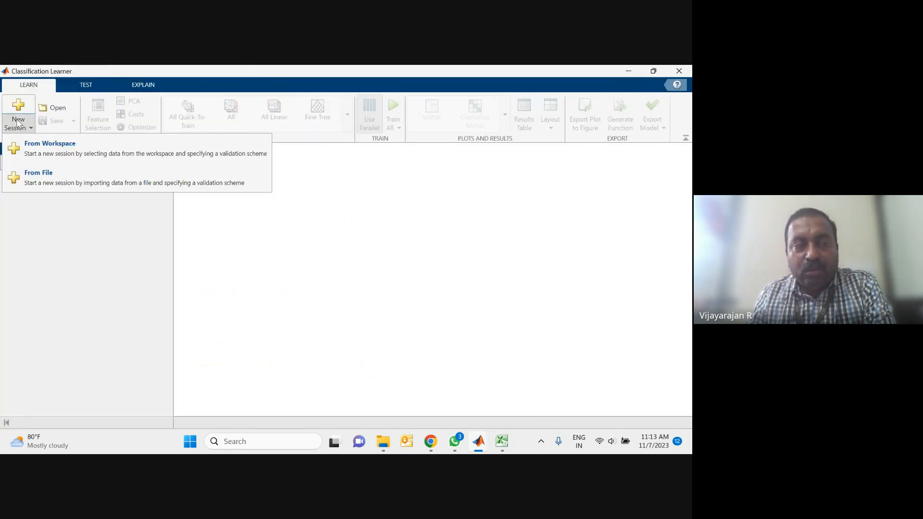
click(40, 178)
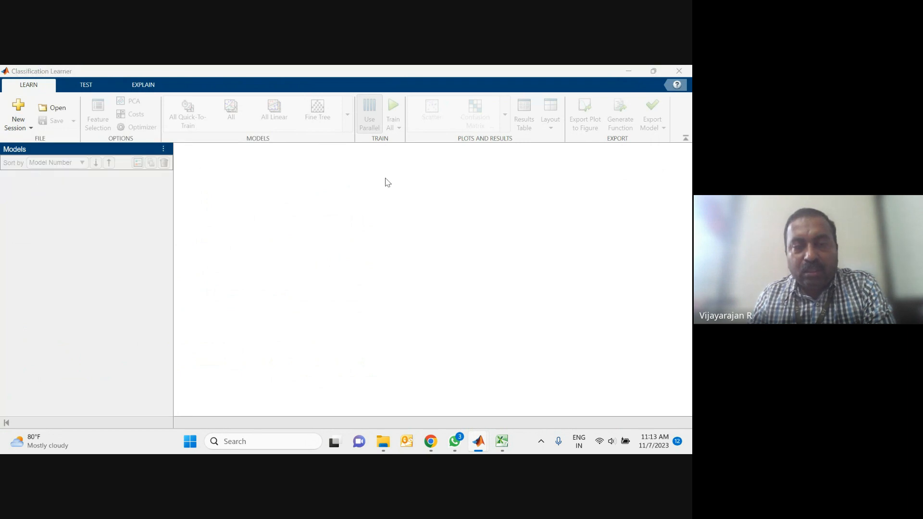
scroll(48, 250, down, 1)
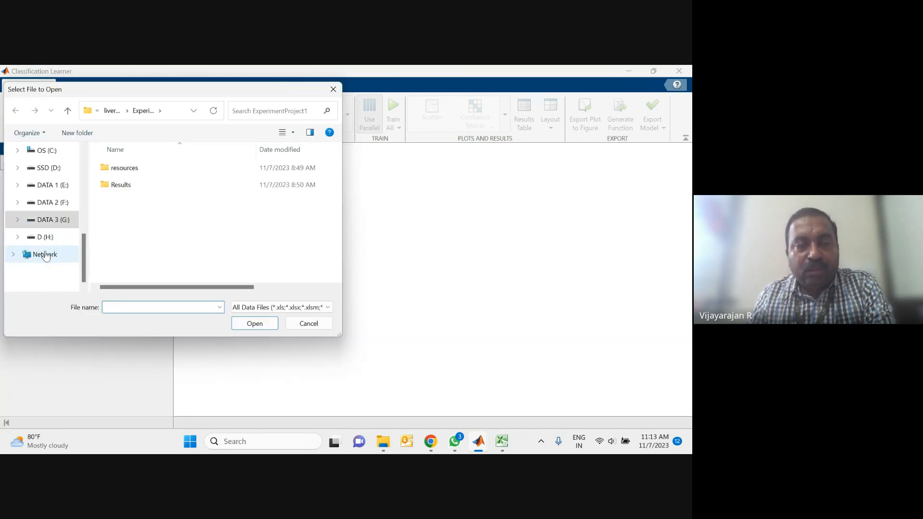
scroll(48, 236, up, 2)
click(53, 204)
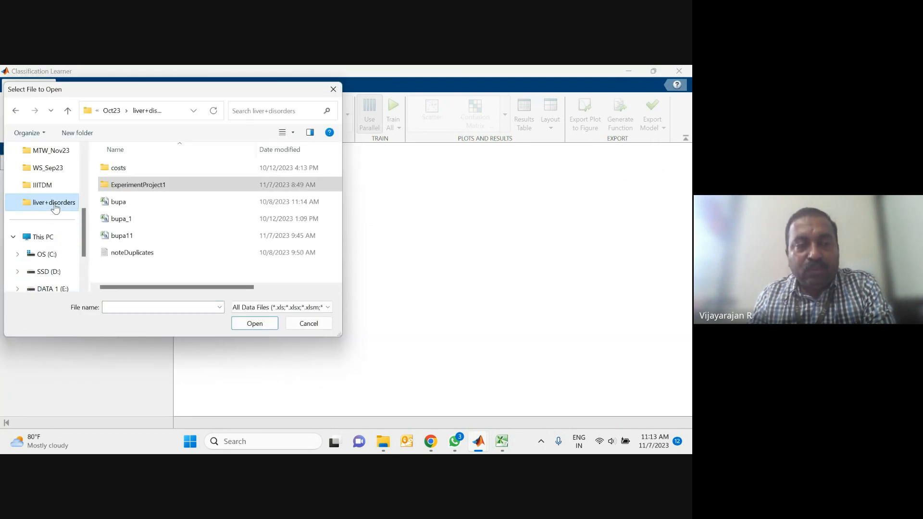
click(129, 204)
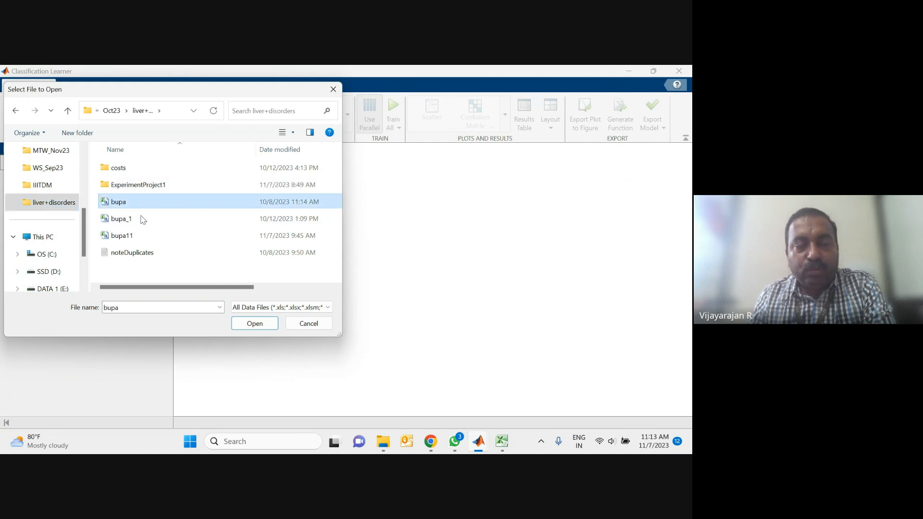
click(256, 324)
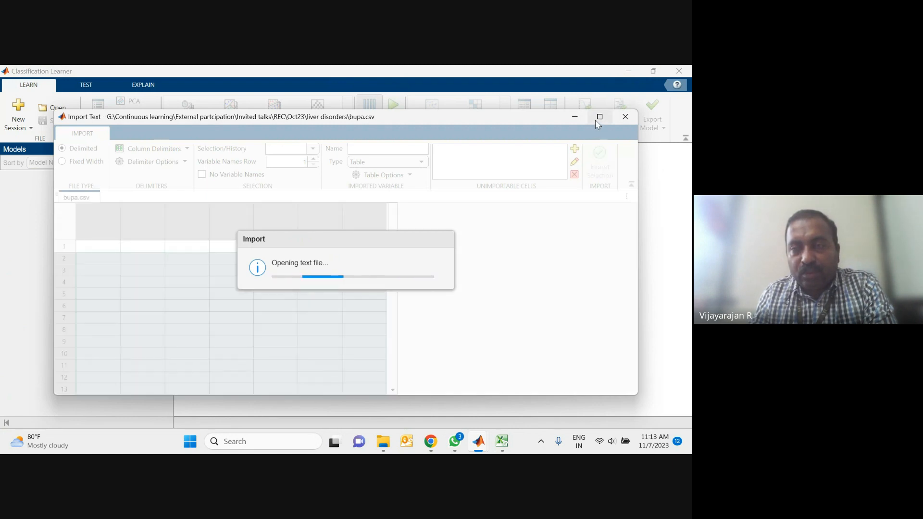
Maximize the text import window and import the selected bupa data as a table.
mouse_move(598, 123)
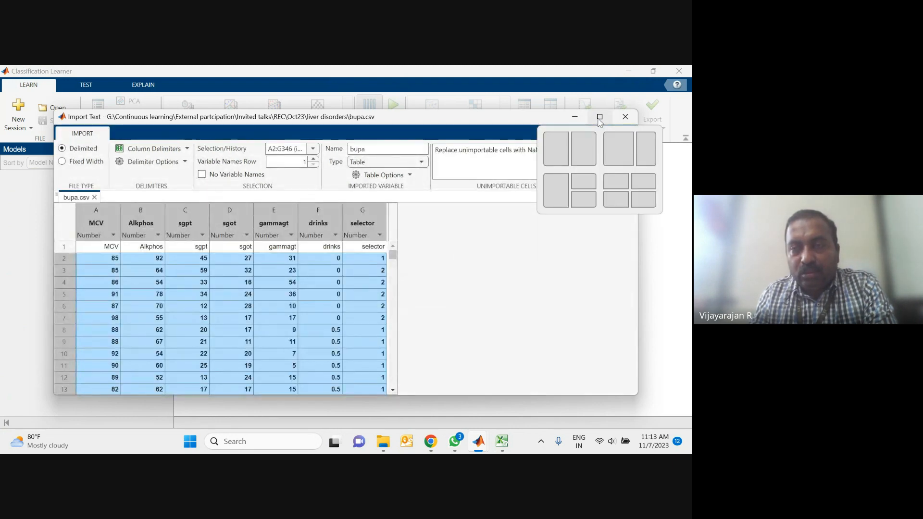
click(599, 117)
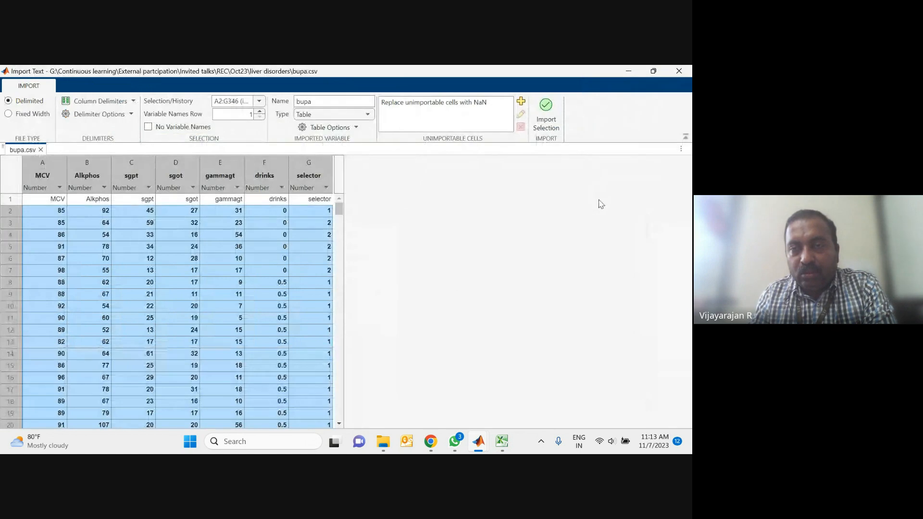
click(546, 123)
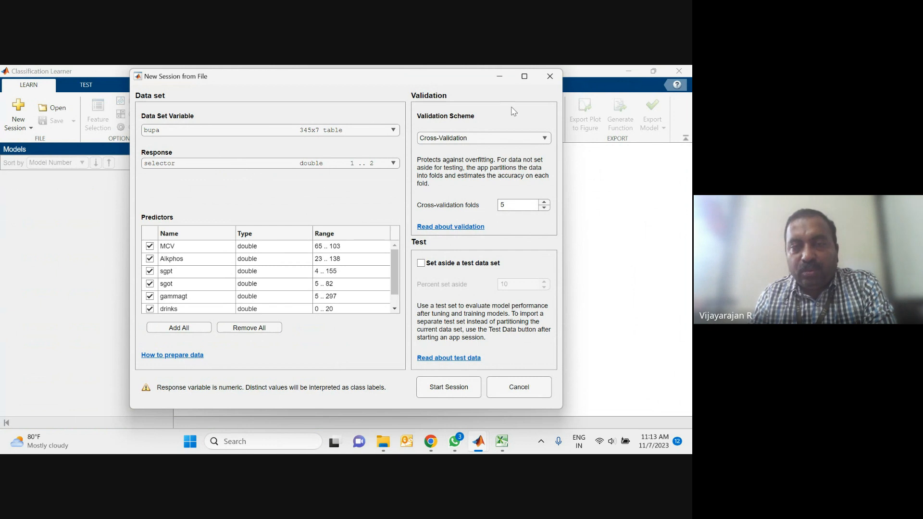
Set aside 20 percent of the data as a test set and start the session.
click(421, 263)
drag(512, 286, 494, 290)
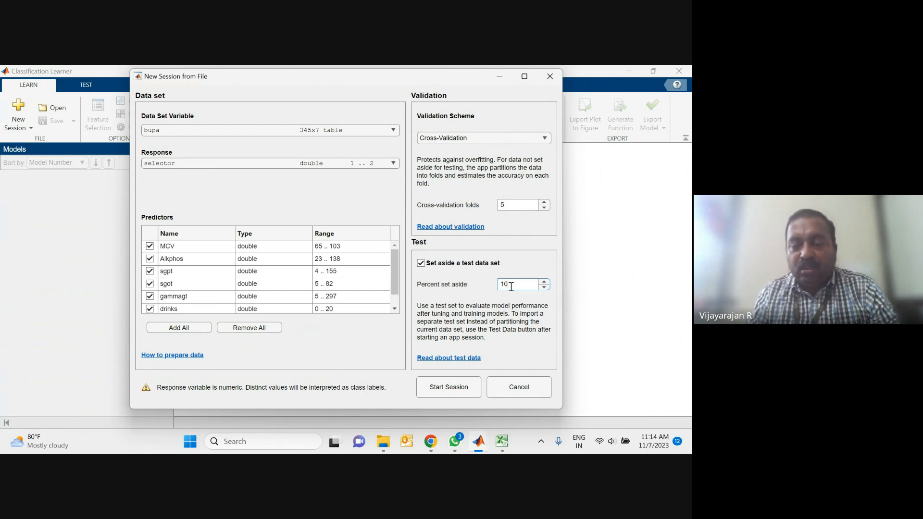
text(20)
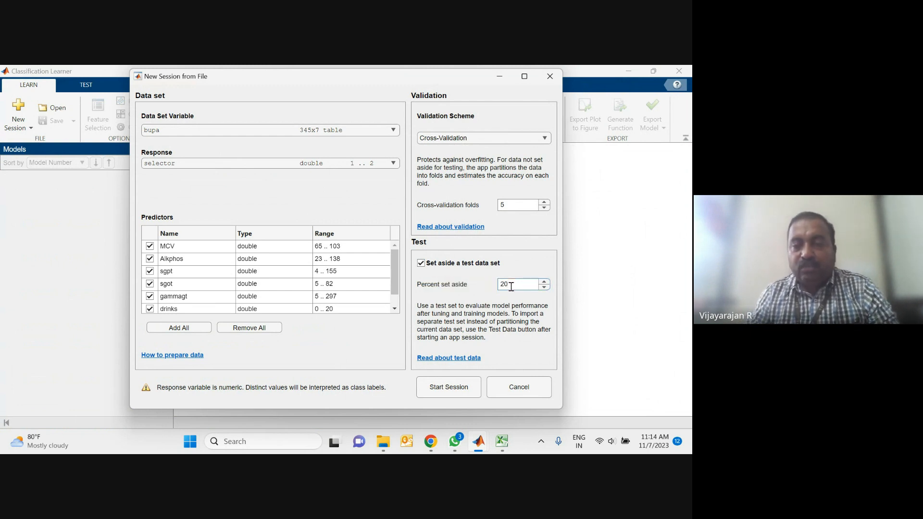
click(467, 392)
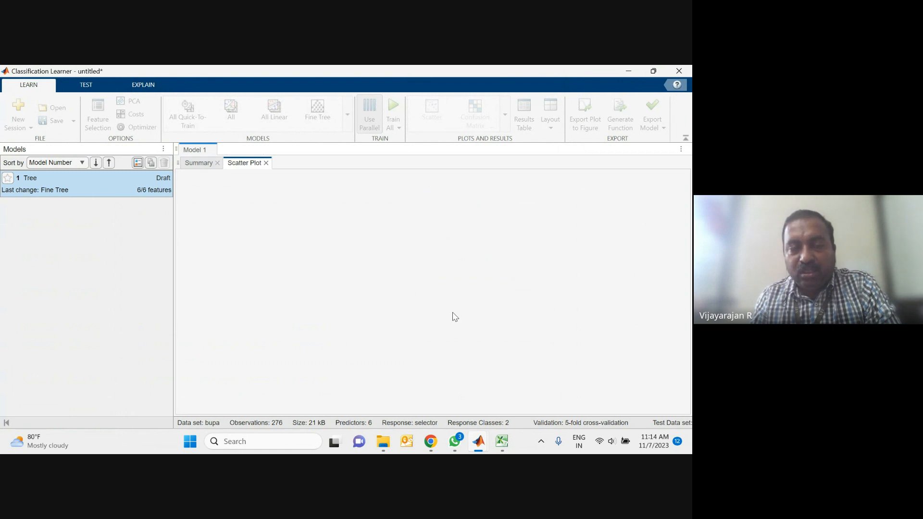
click(85, 186)
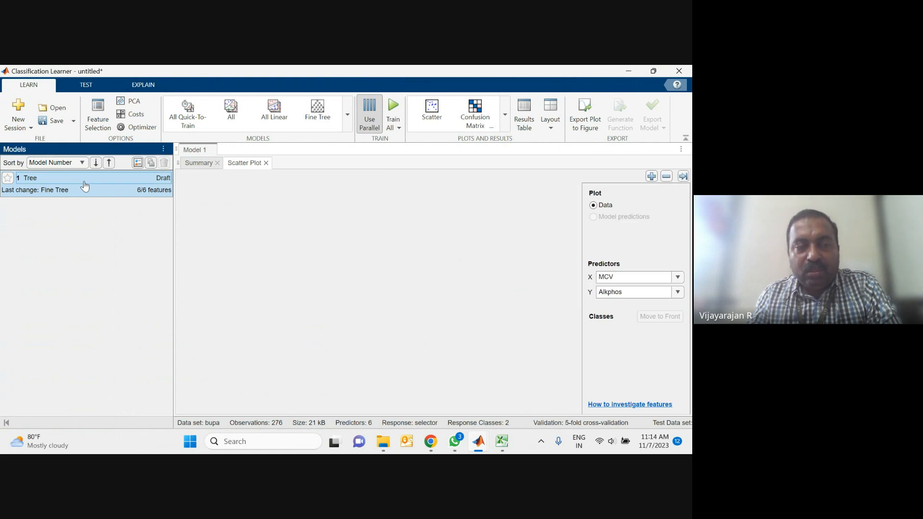
right_click(85, 183)
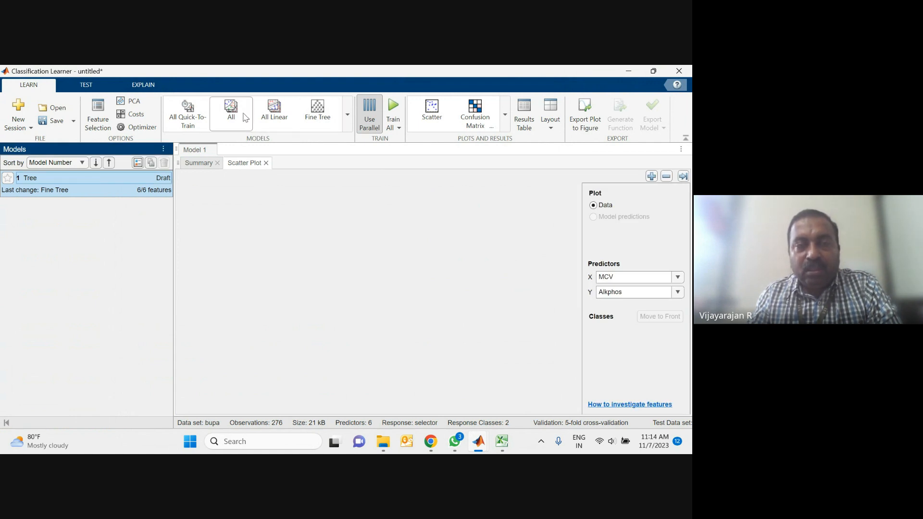
click(347, 115)
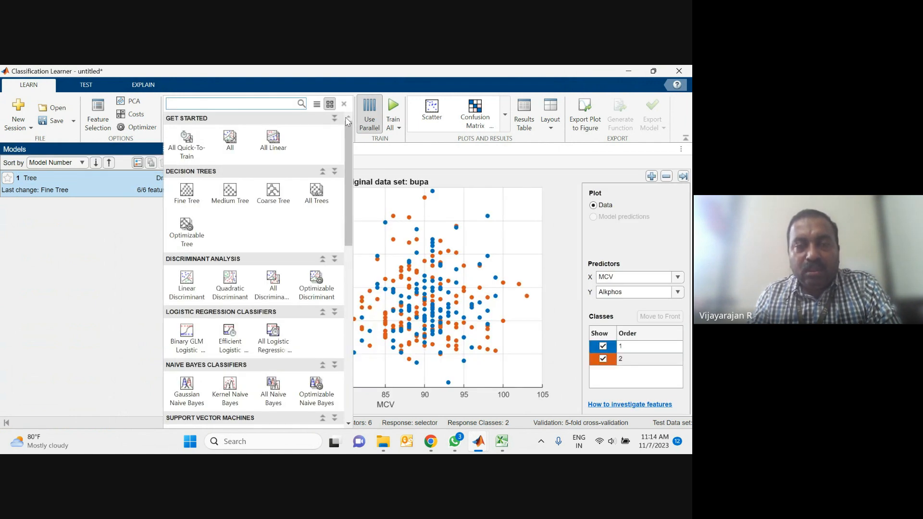
click(84, 269)
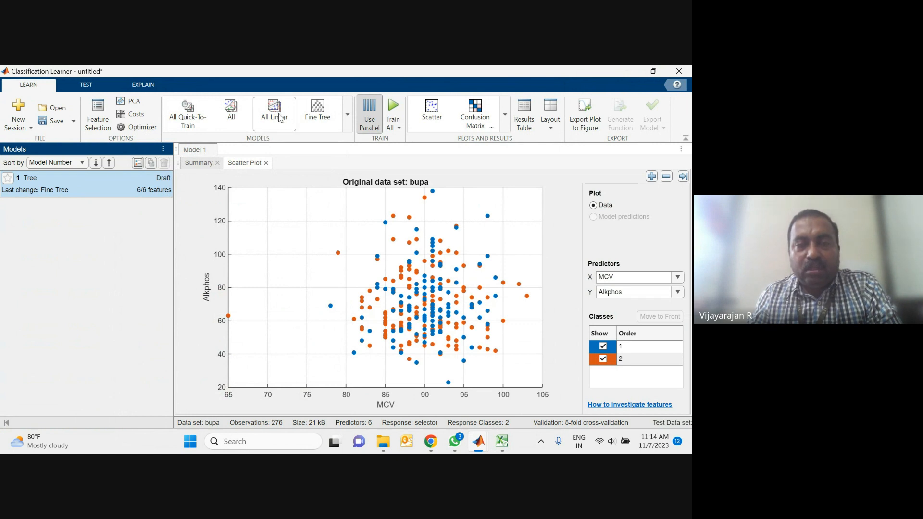
Add an All Ensembles draft model from the ensemble classifiers to the session.
click(347, 116)
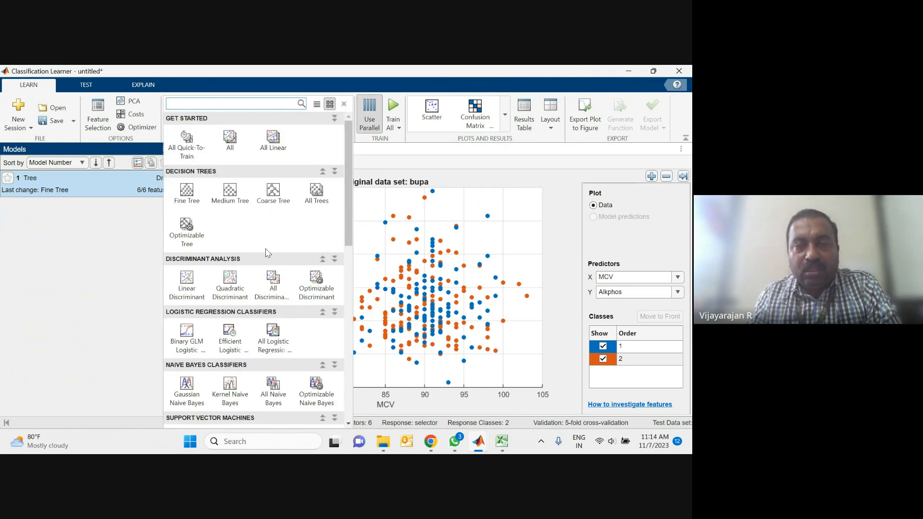
scroll(284, 289, down, 4)
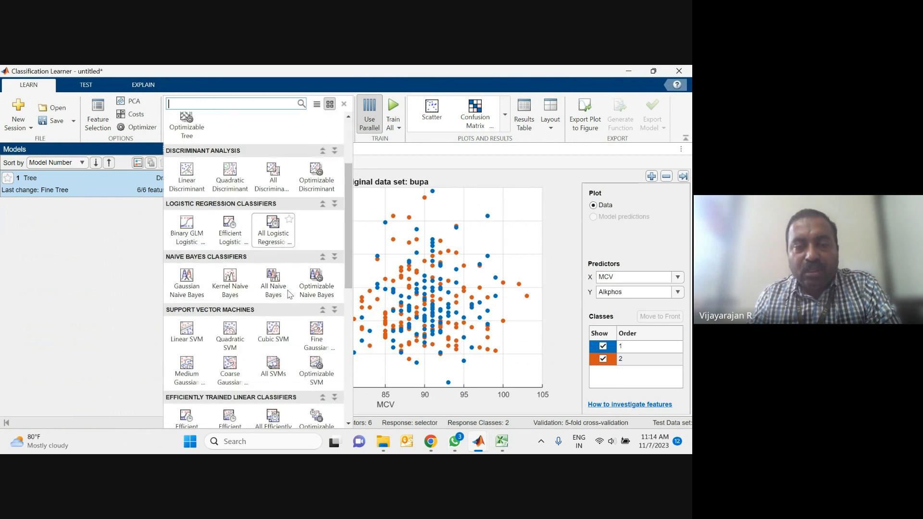
scroll(289, 294, down, 2)
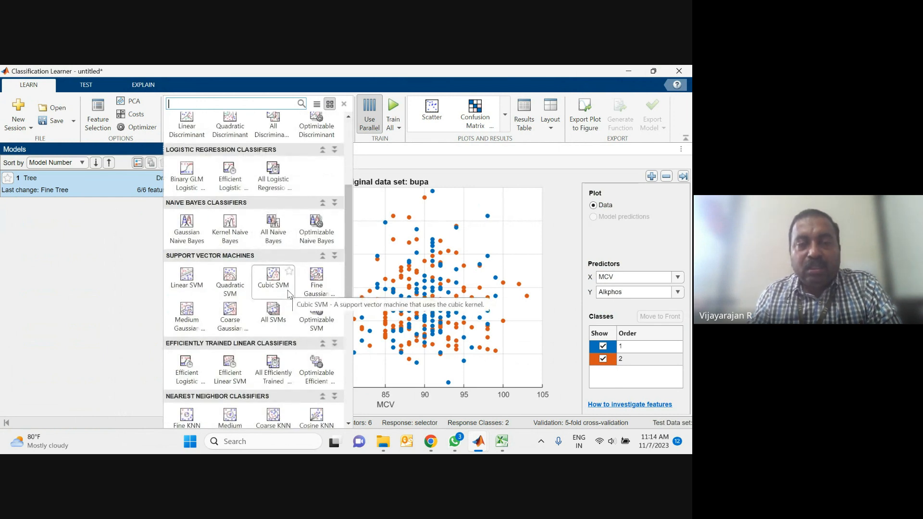
scroll(290, 294, down, 2)
scroll(290, 295, down, 2)
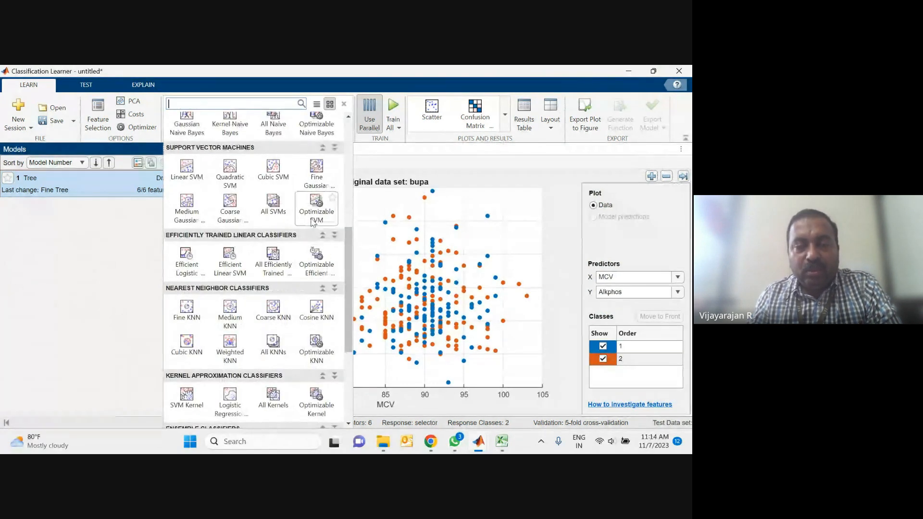
scroll(284, 289, down, 4)
scroll(286, 291, down, 2)
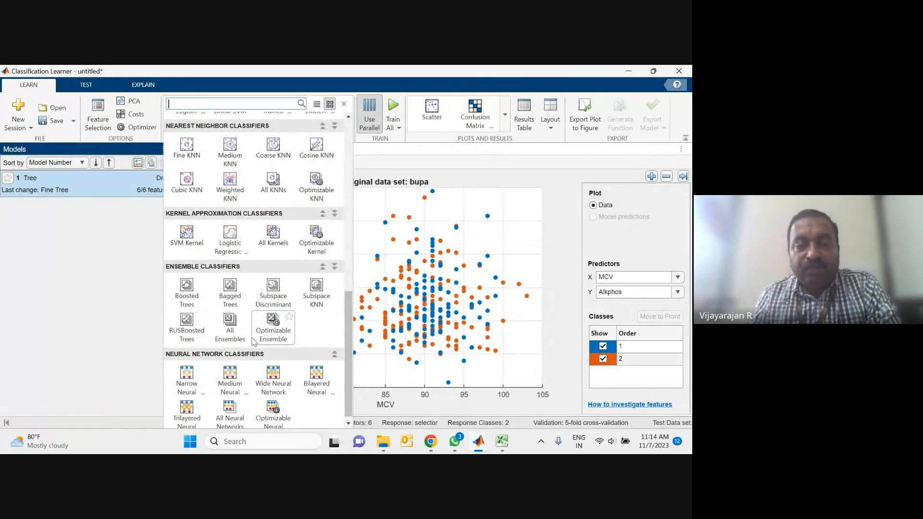
scroll(248, 347, down, 1)
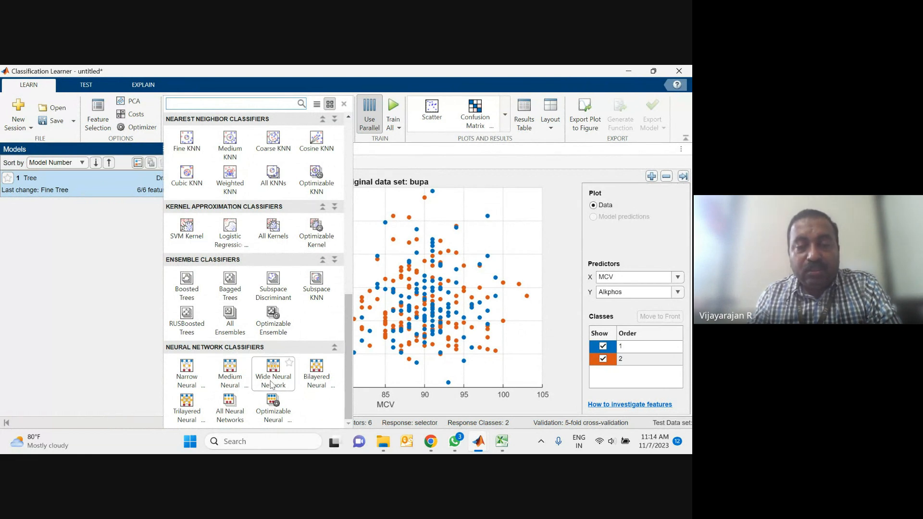
click(231, 318)
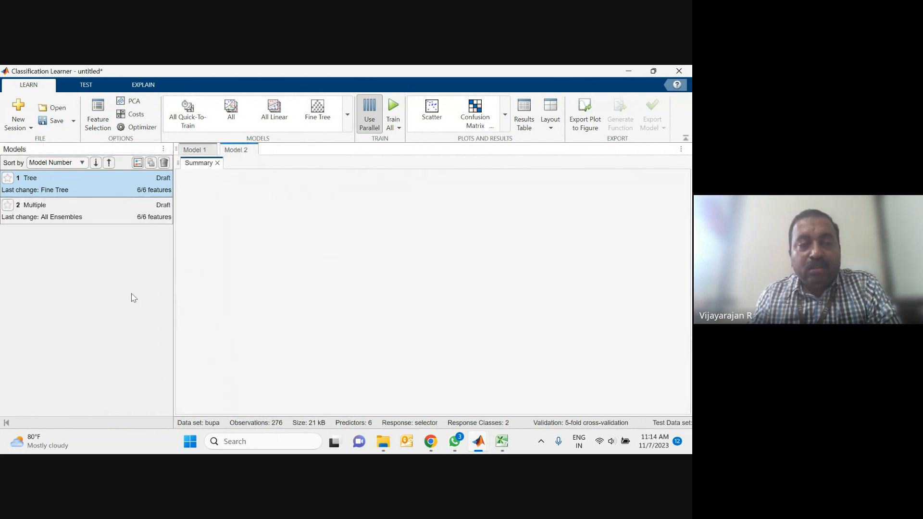
Delete the draft Fine Tree model and train all the ensemble models.
right_click(105, 176)
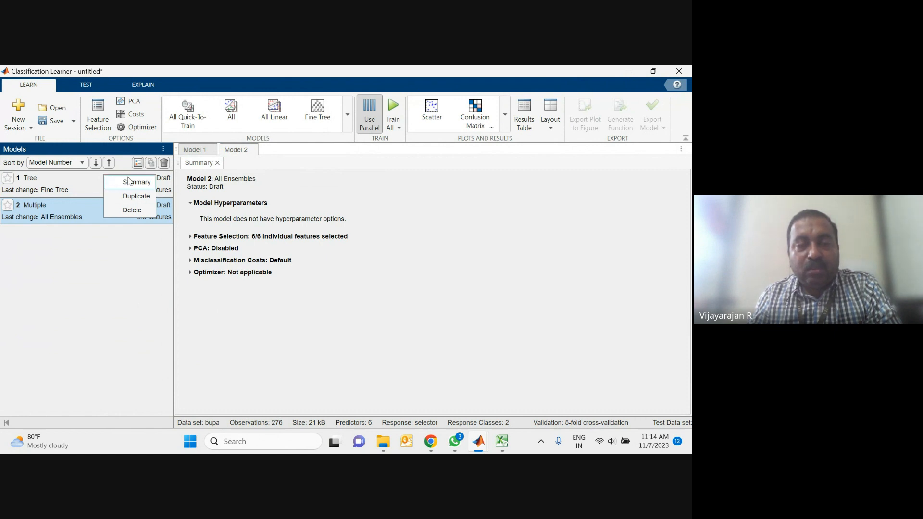
click(129, 211)
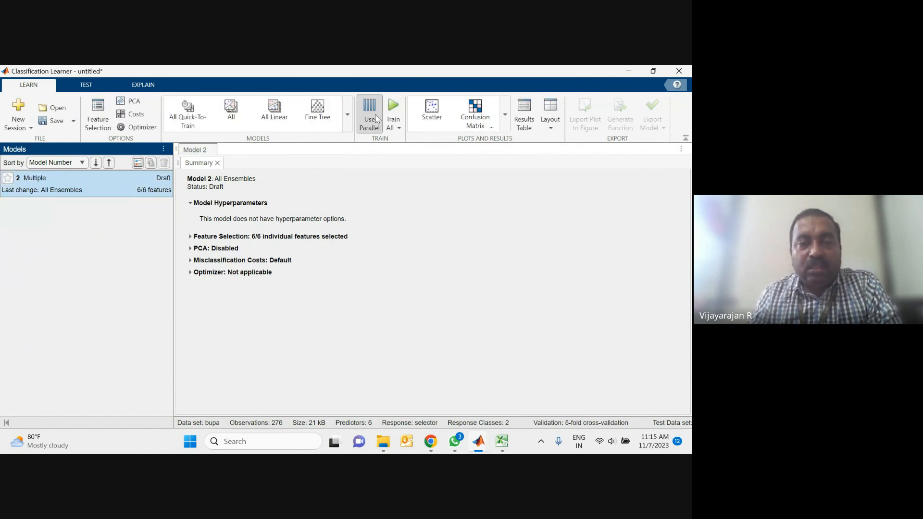
click(393, 110)
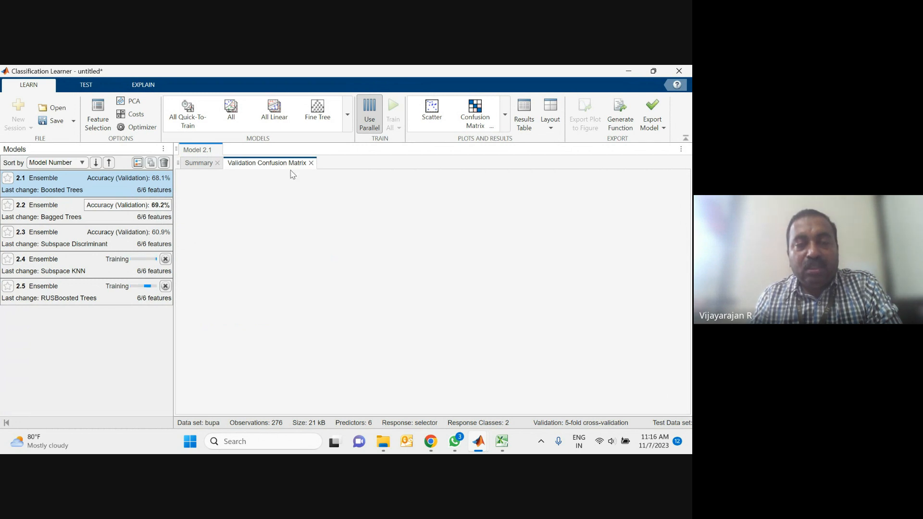
Add an All SVMs draft from the support vector machines and train all its models.
click(348, 120)
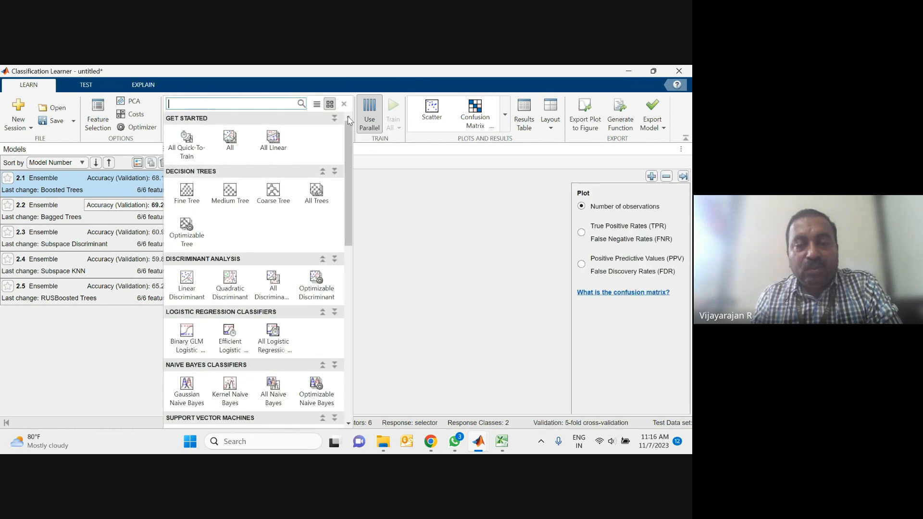
scroll(276, 328, down, 3)
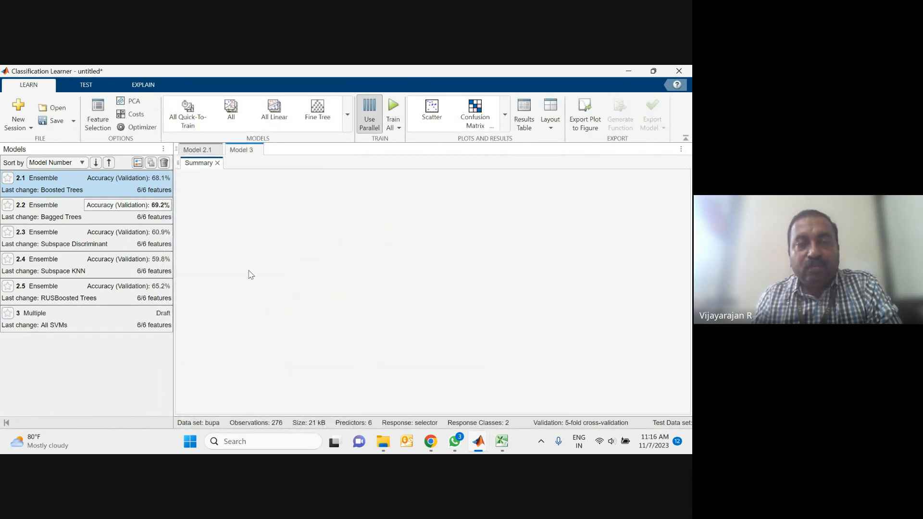
click(389, 118)
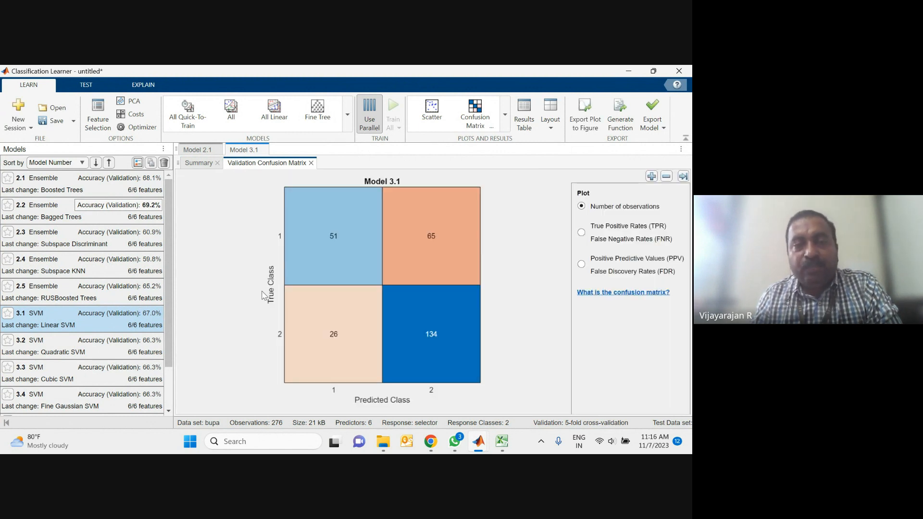
View the training summary of the Bagged Trees ensemble, model 2.2.
click(74, 215)
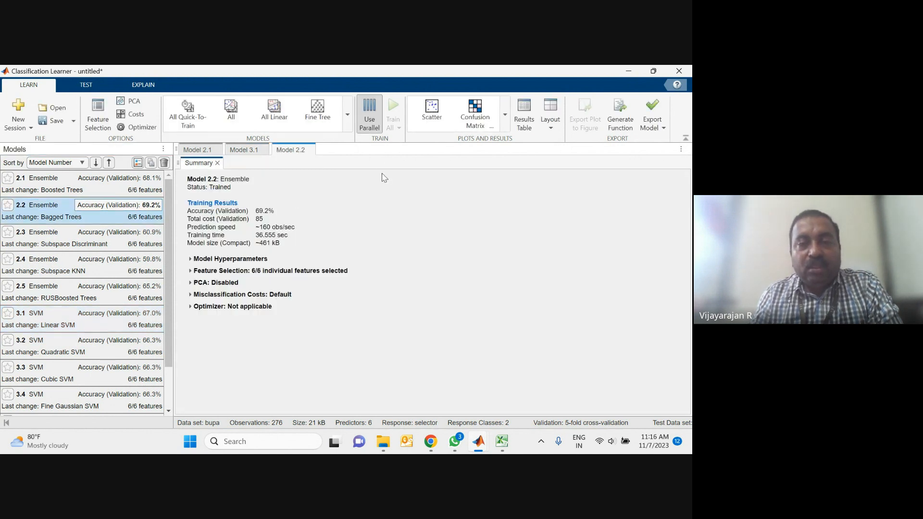
Plot the Bagged Trees model's predictions as a scatter of MCV against Alkphos, showing only the correct ones.
click(432, 110)
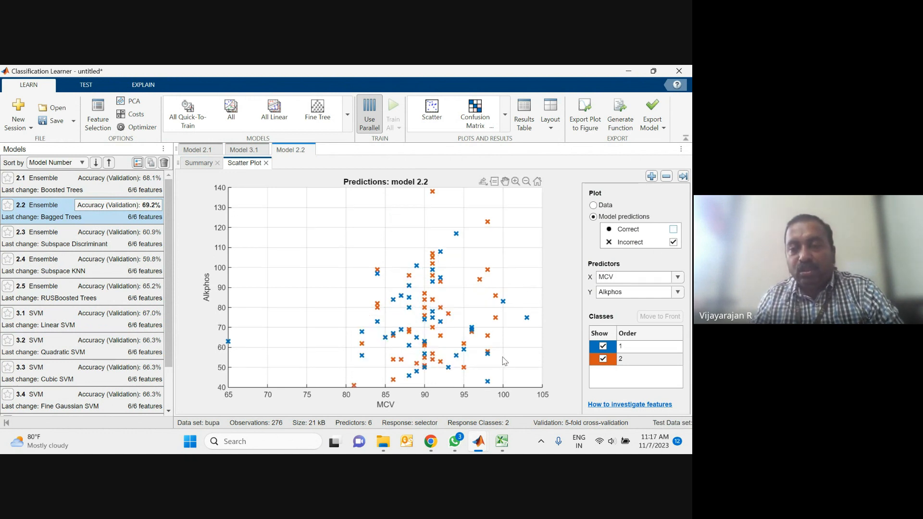
click(673, 229)
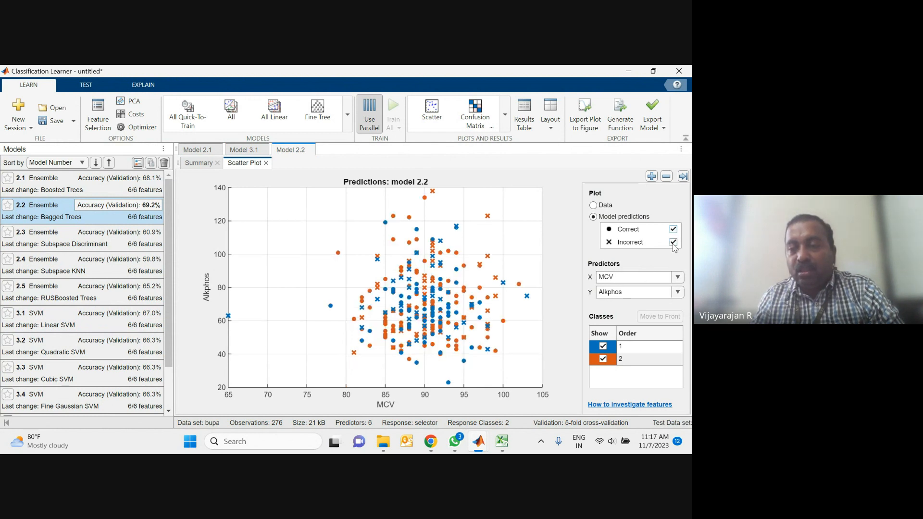
click(674, 242)
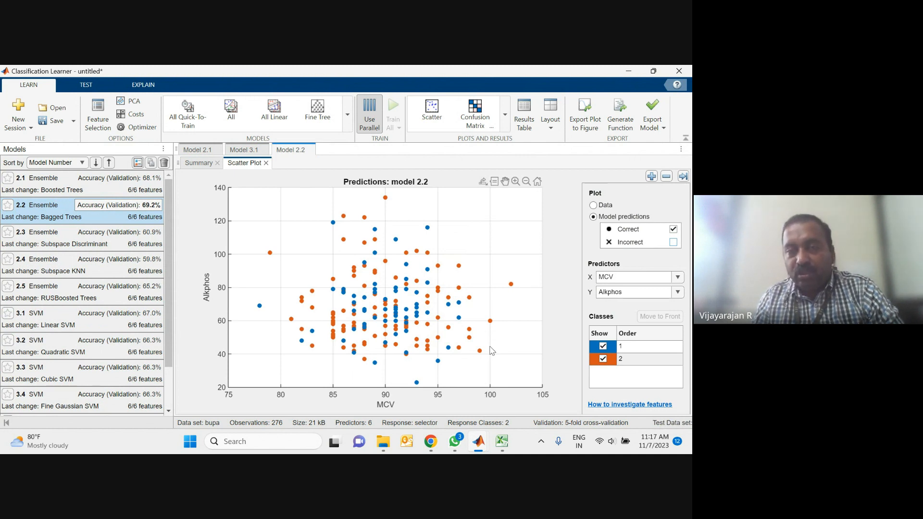
Plot the validation confusion matrix and the validation ROC curve for the Bagged Trees model.
click(476, 113)
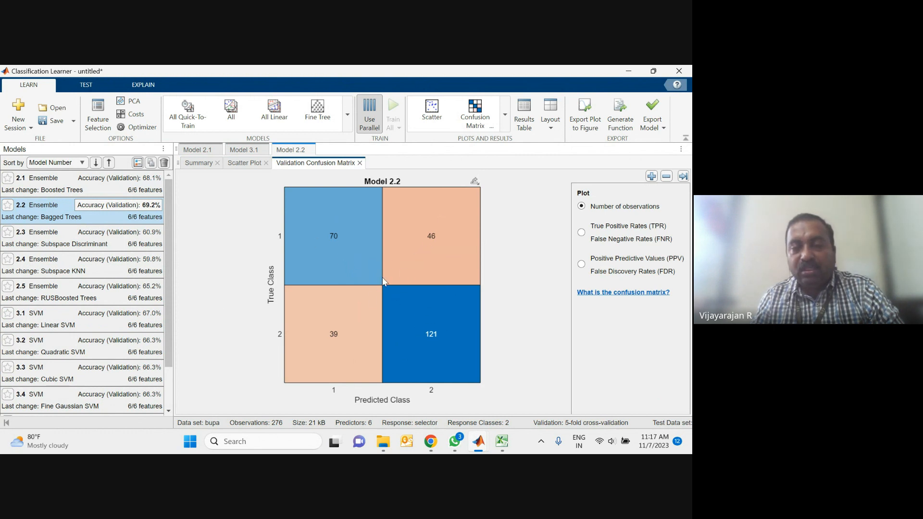
click(505, 115)
click(518, 144)
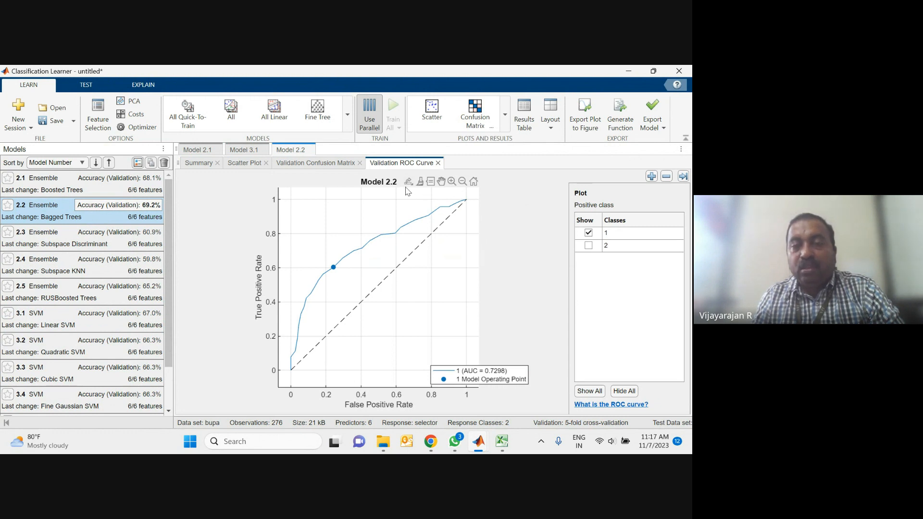
mouse_move(409, 185)
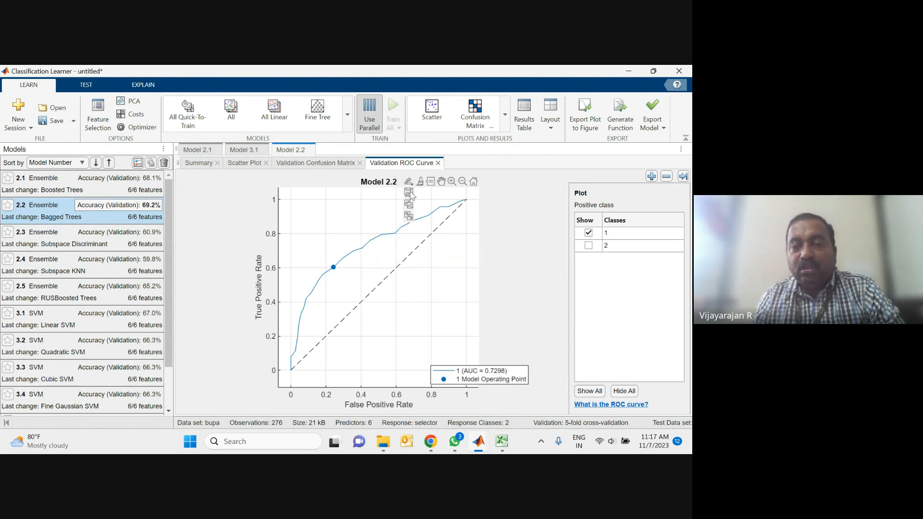
click(409, 193)
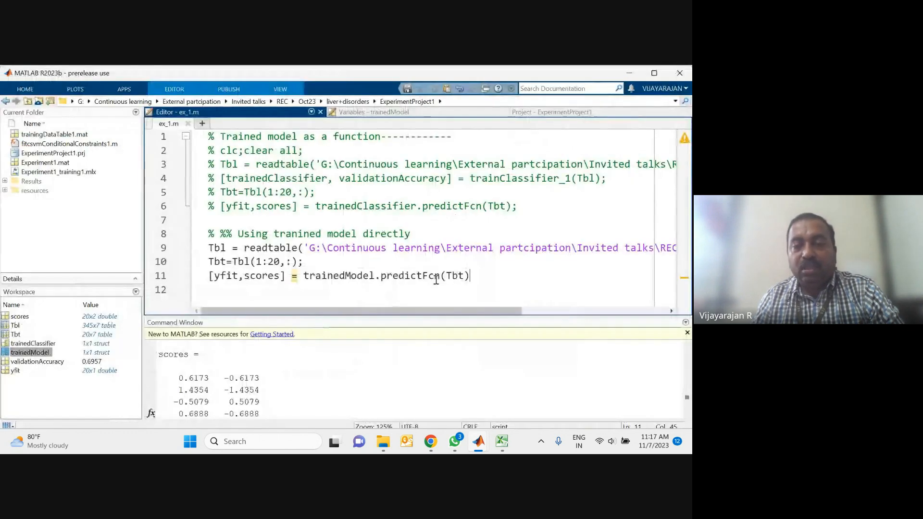
mouse_move(479, 441)
click(563, 380)
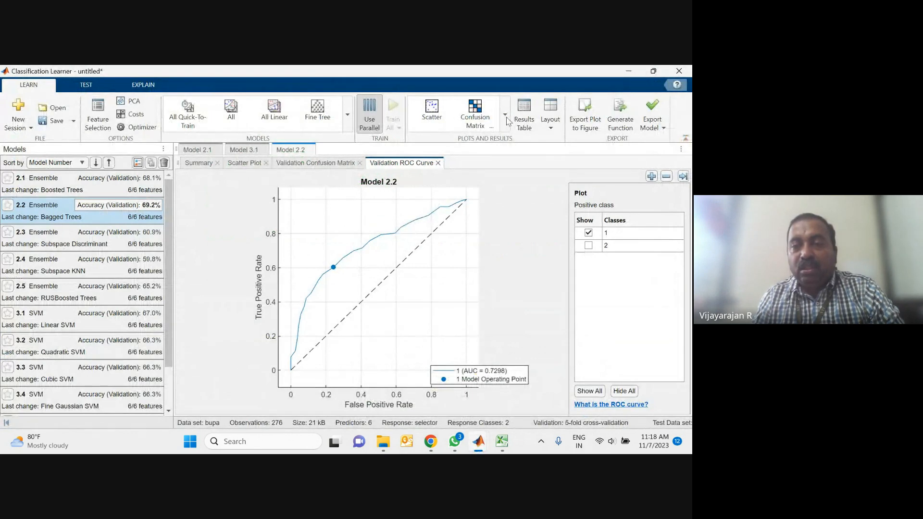
Open the results table of all trained models and view its CSV export options without saving.
click(531, 116)
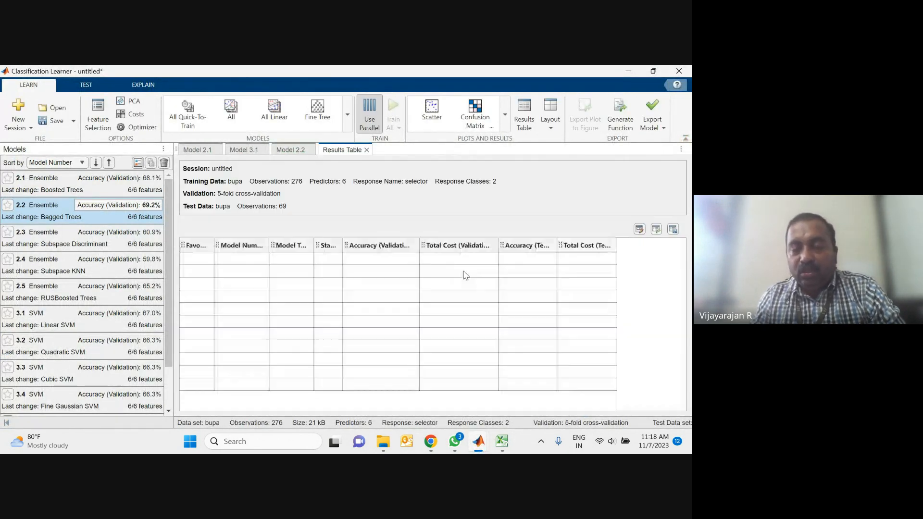
click(673, 231)
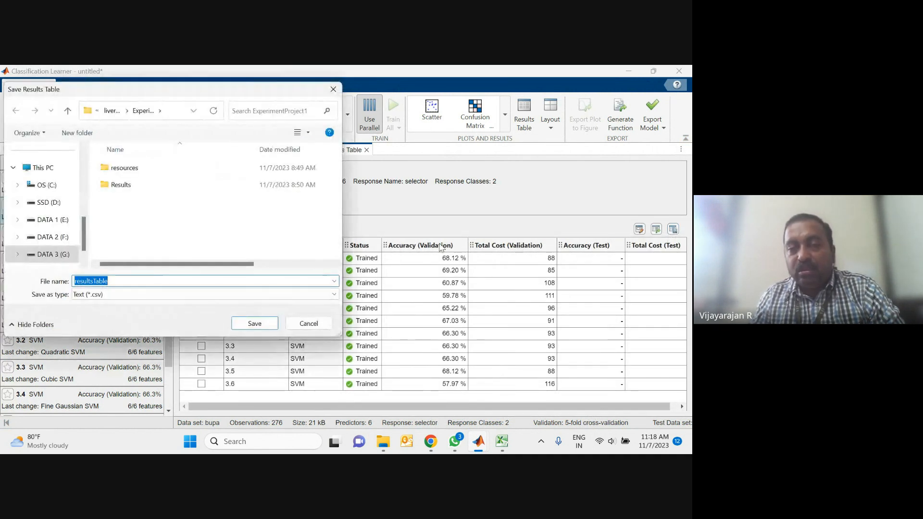
click(310, 323)
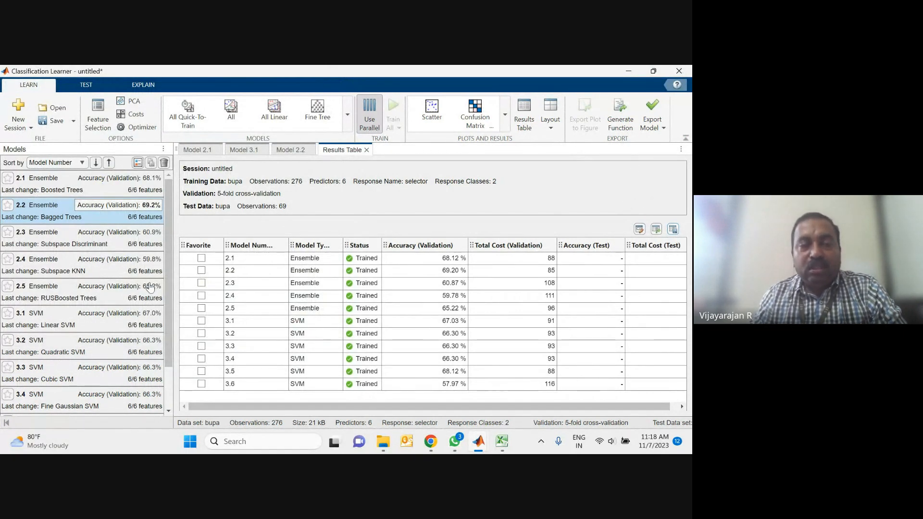
Add an Optimizable Naive Bayes model with its default hyperparameters and train it.
click(348, 119)
scroll(296, 315, down, 2)
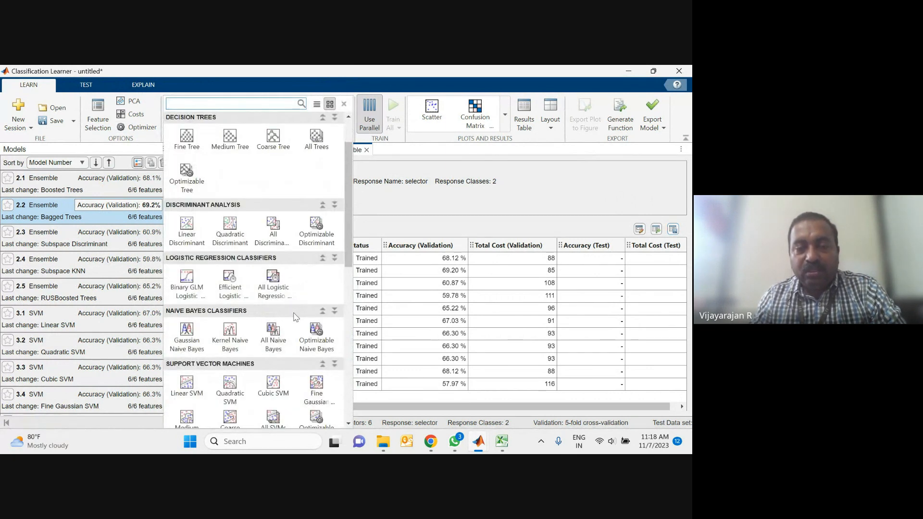
scroll(295, 315, down, 1)
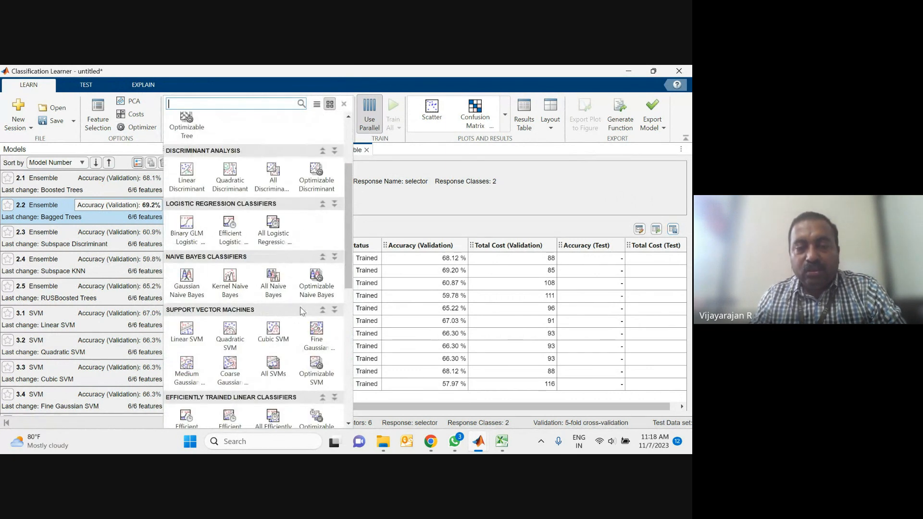
click(316, 289)
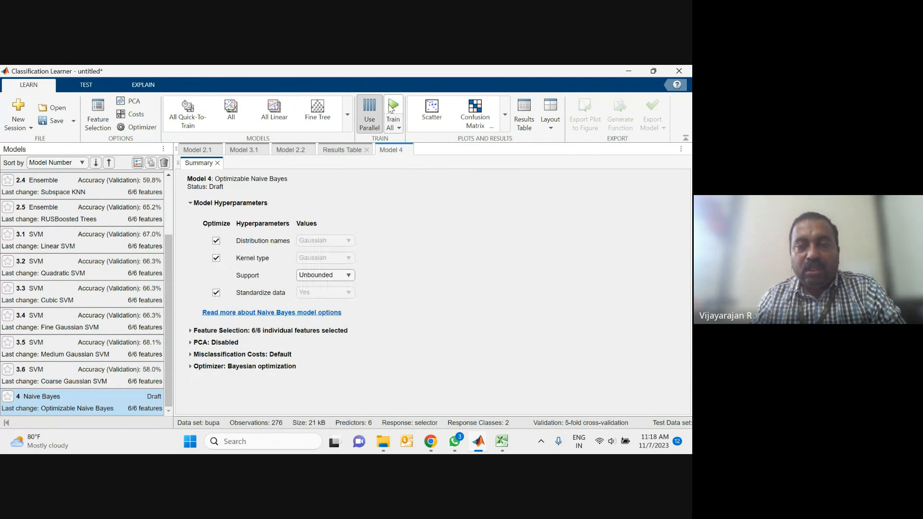
click(390, 106)
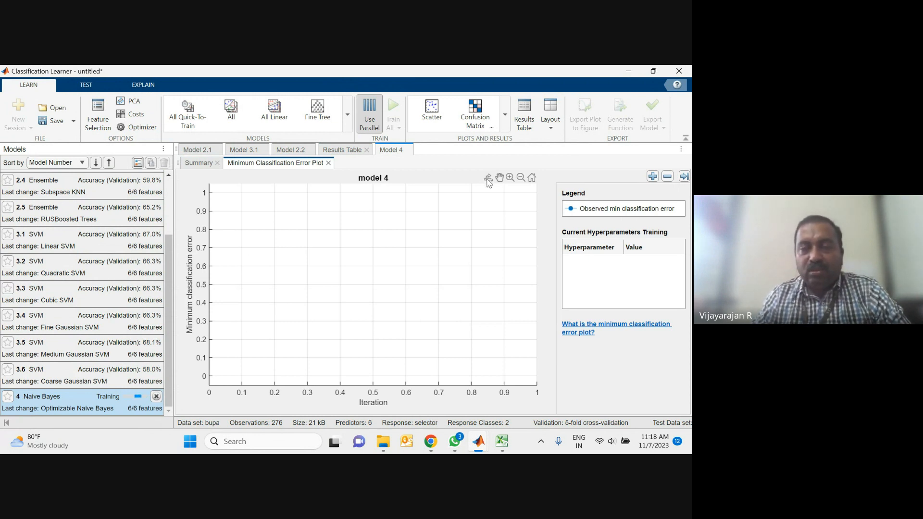
mouse_move(488, 184)
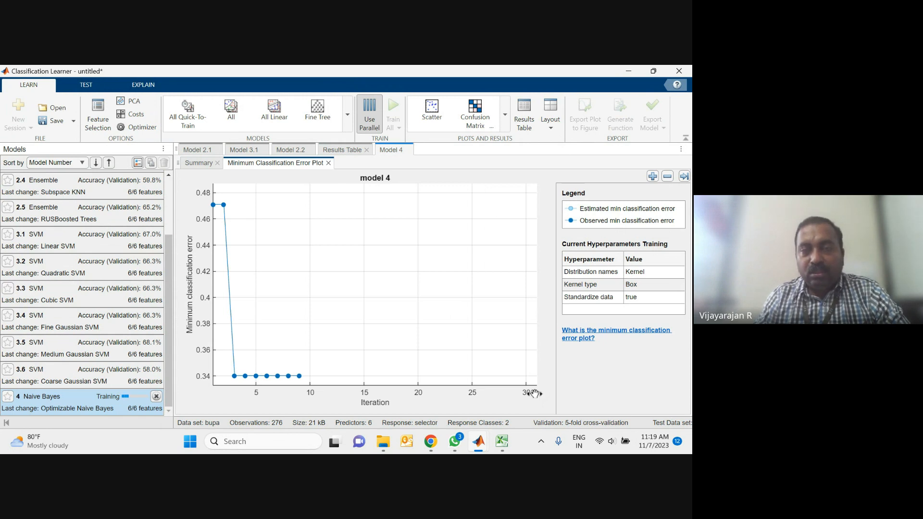
click(505, 115)
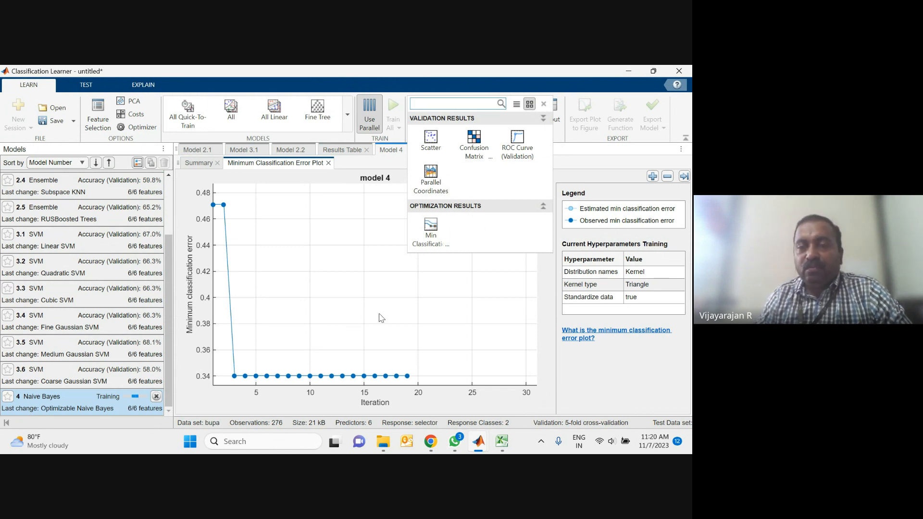
click(545, 272)
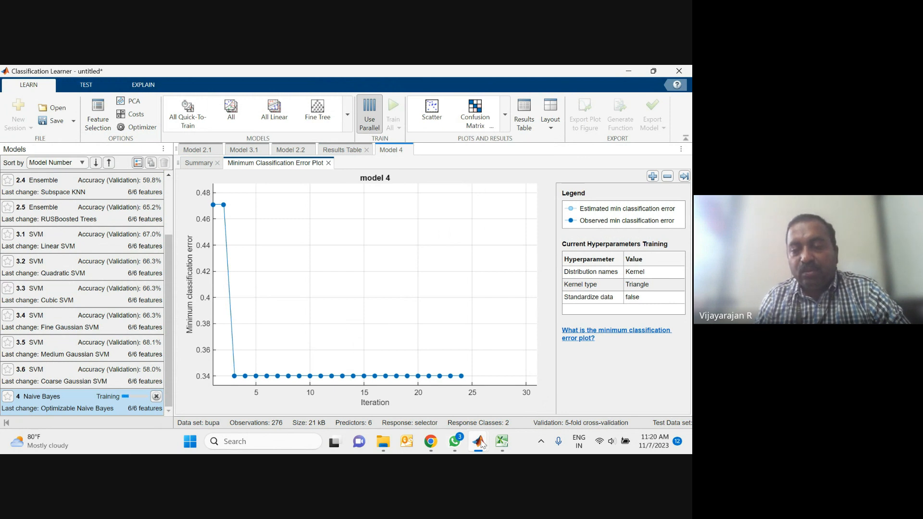
mouse_move(478, 447)
mouse_move(431, 442)
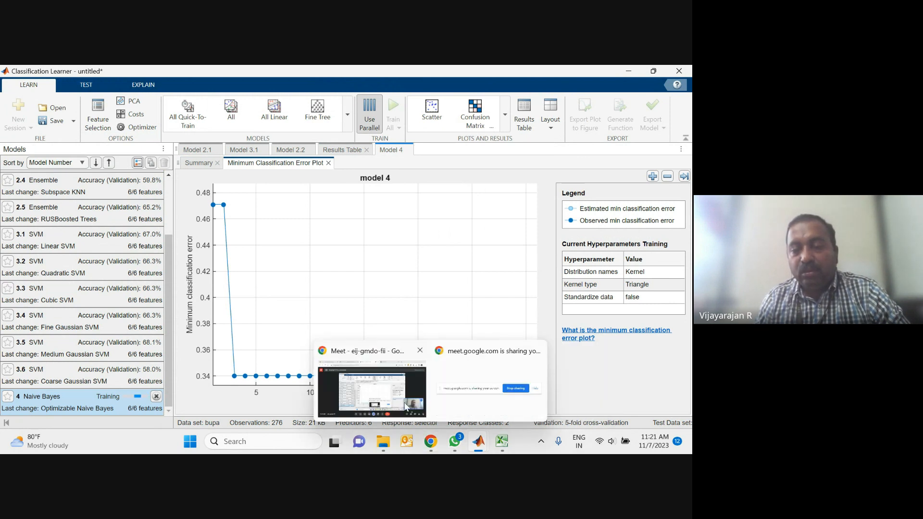
click(414, 382)
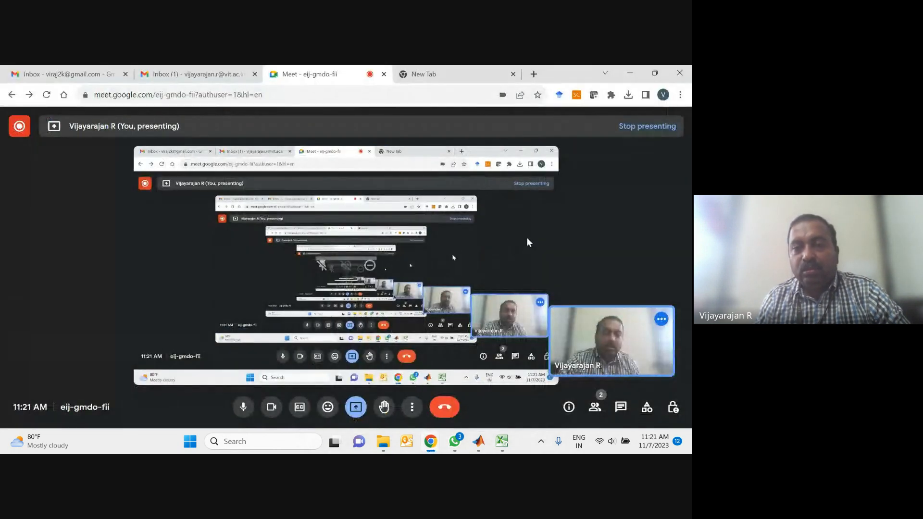
mouse_move(472, 441)
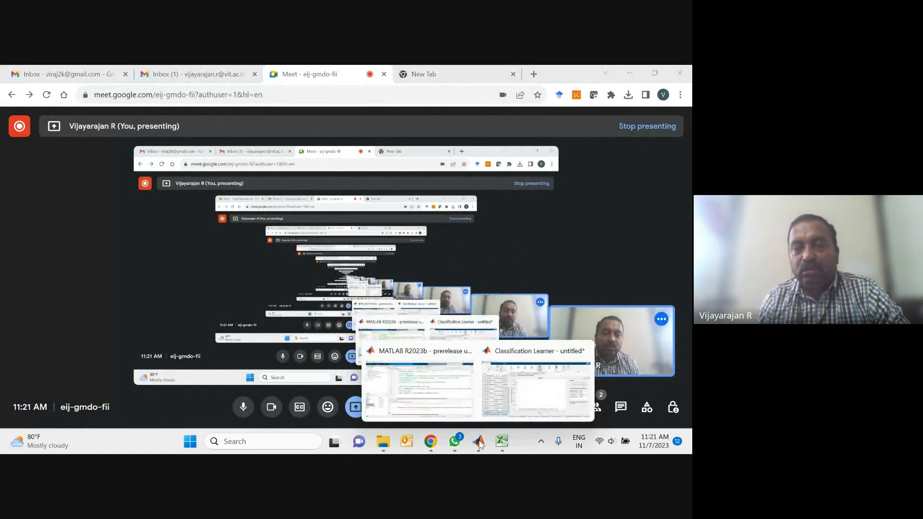
click(522, 406)
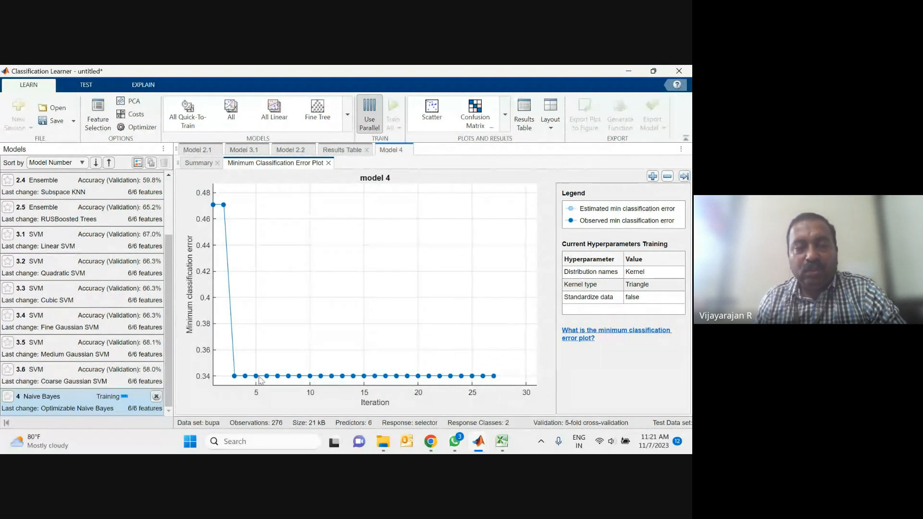
Compare the validation accuracy of the Optimizable Naive Bayes model with the ensemble and SVM models.
scroll(135, 312, up, 3)
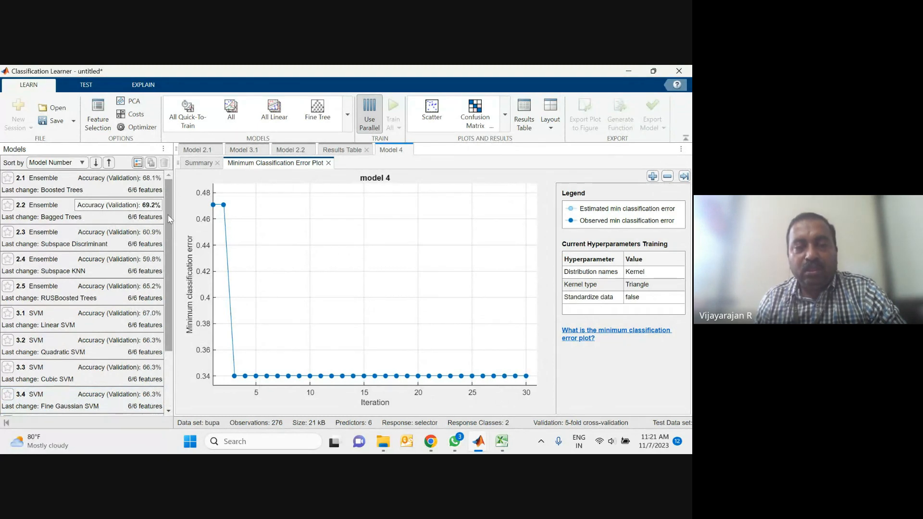
drag(168, 227, 151, 368)
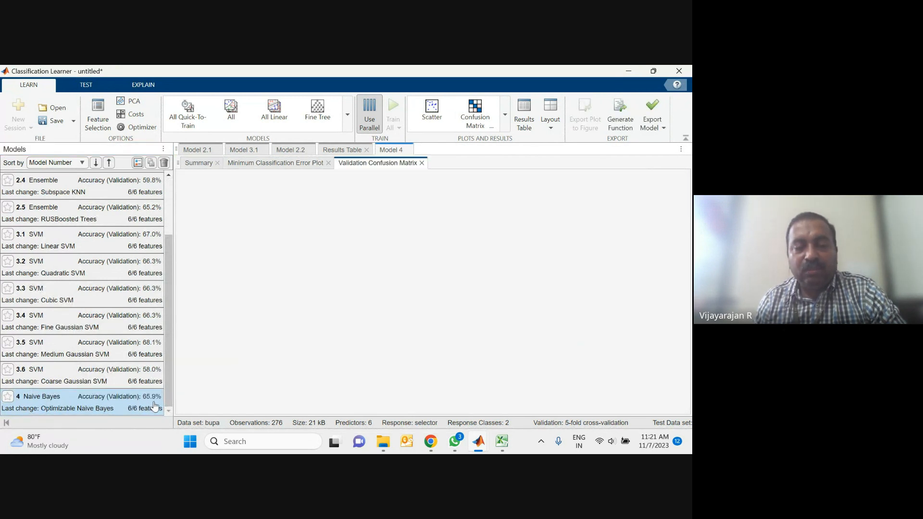
drag(170, 346, 178, 275)
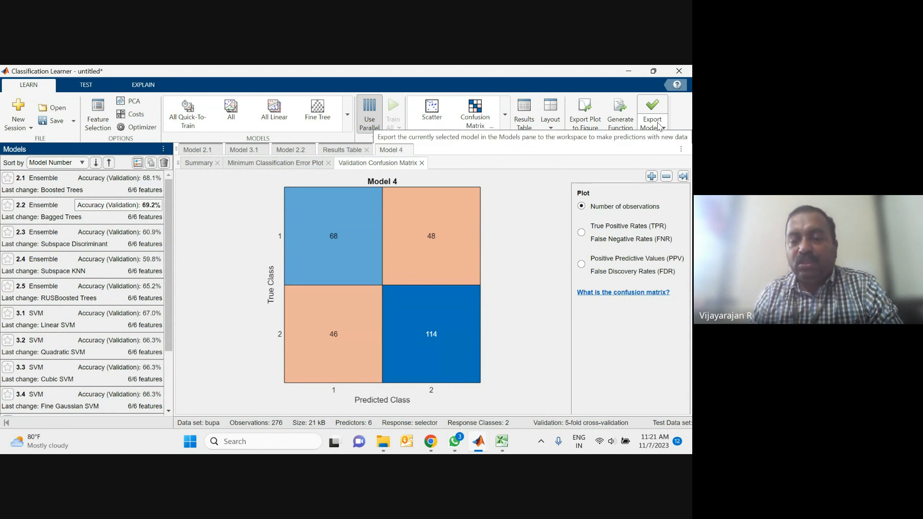
Switch to Google Meet, choose to stay in the call, and return to Classification Learner.
mouse_move(430, 441)
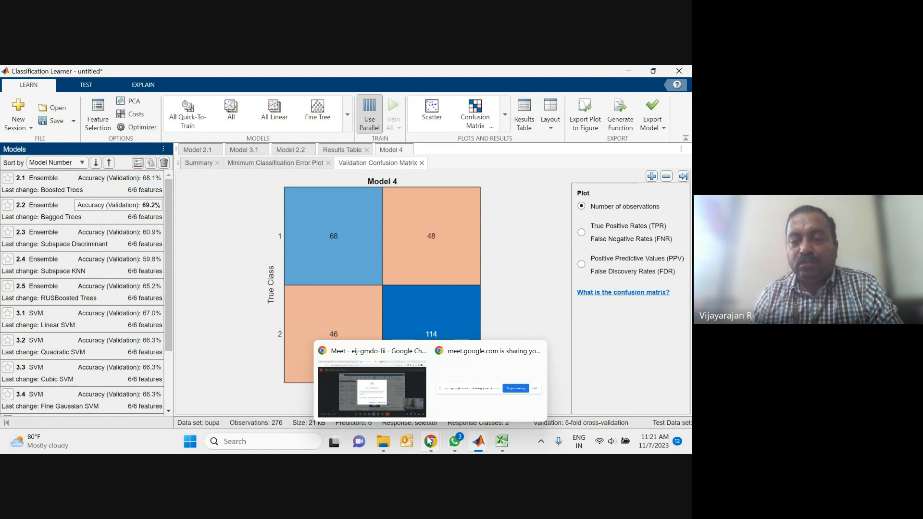
click(402, 416)
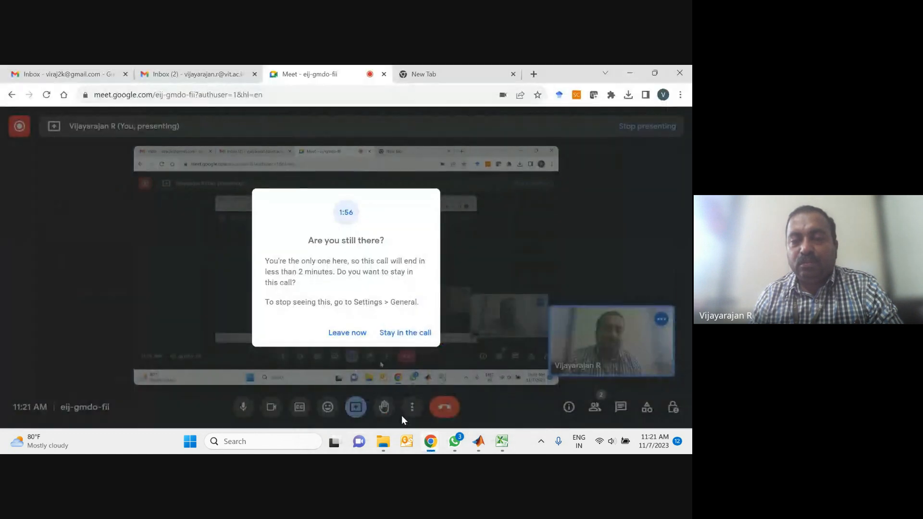
click(393, 334)
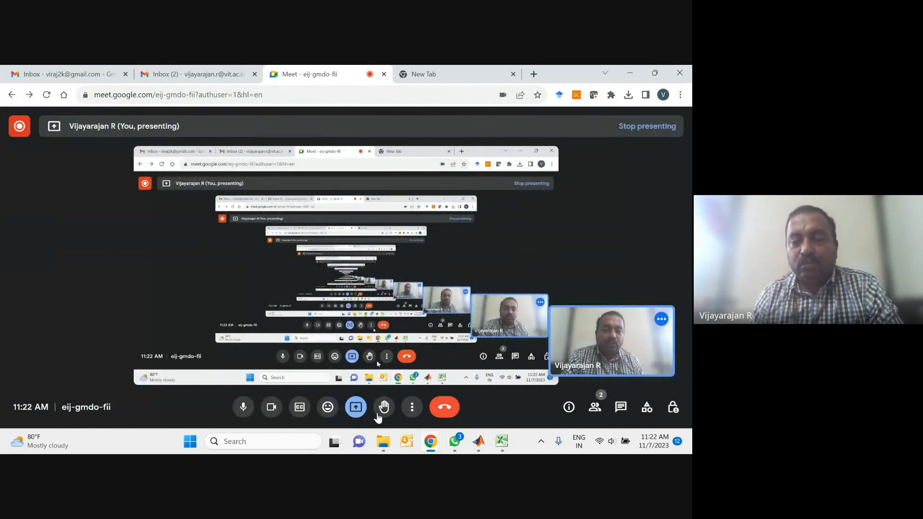
mouse_move(479, 443)
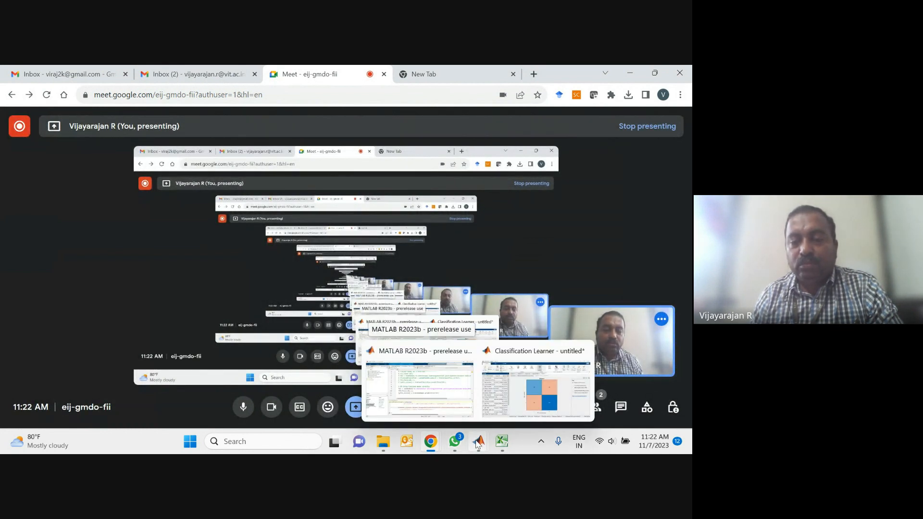
click(536, 387)
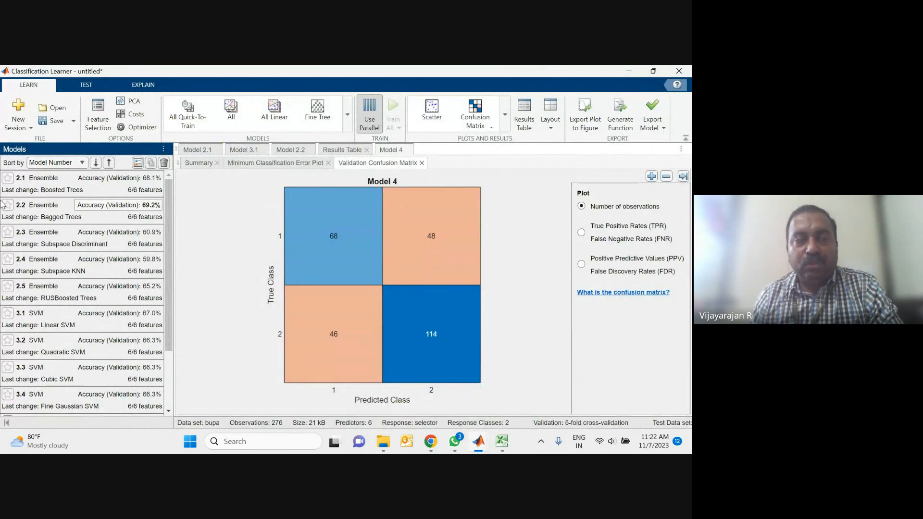
Test all the trained models on the held-out bupa test data.
click(87, 82)
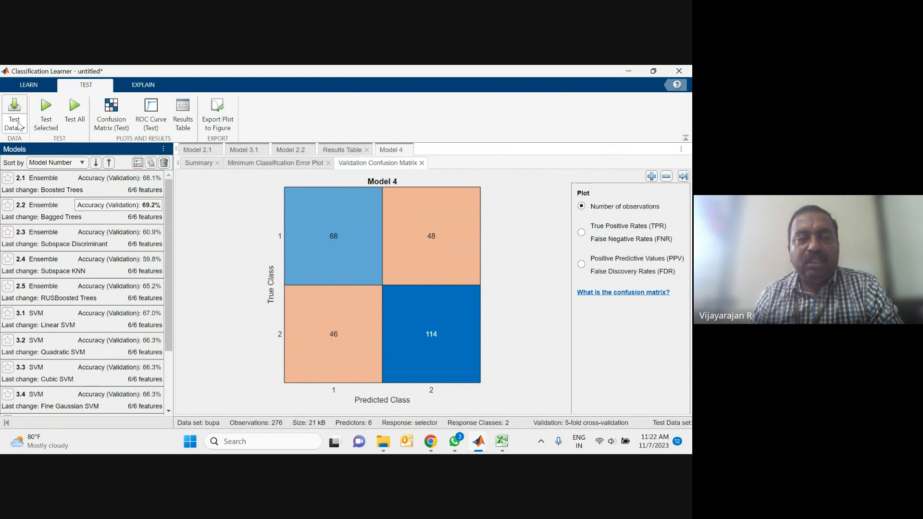
click(19, 128)
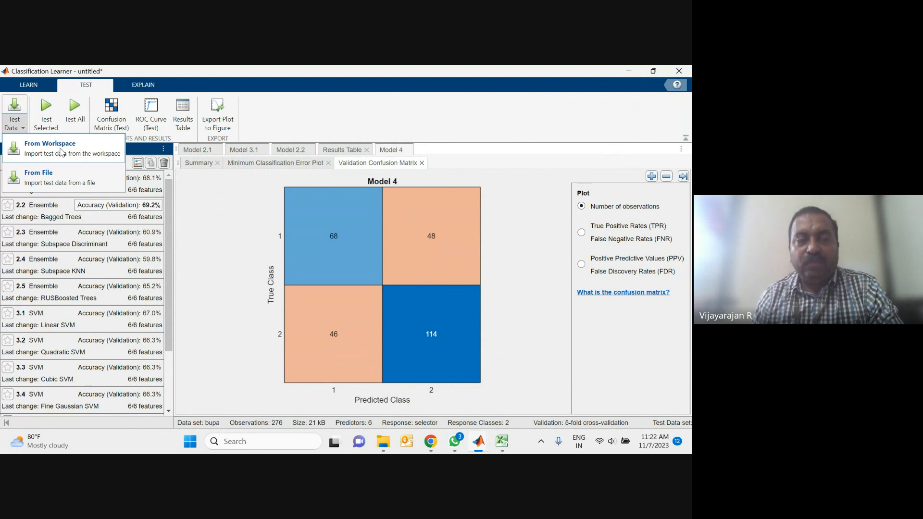
click(203, 202)
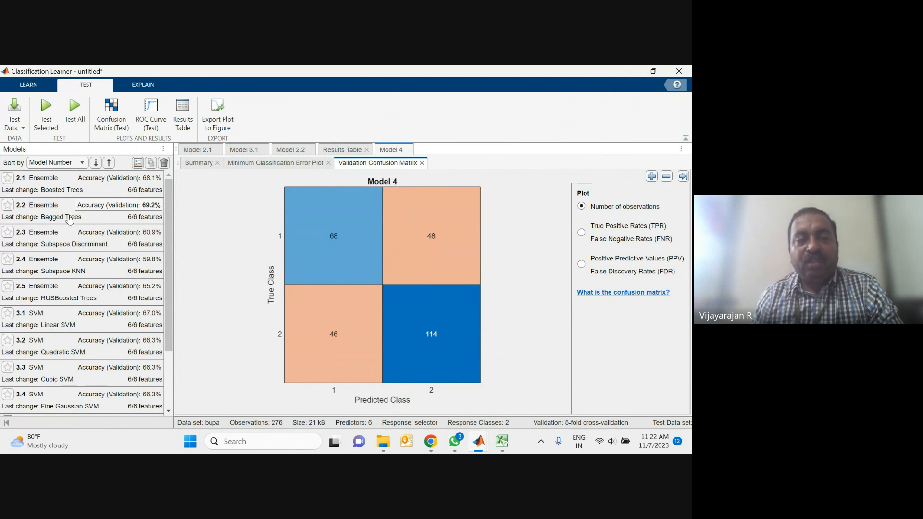
click(74, 110)
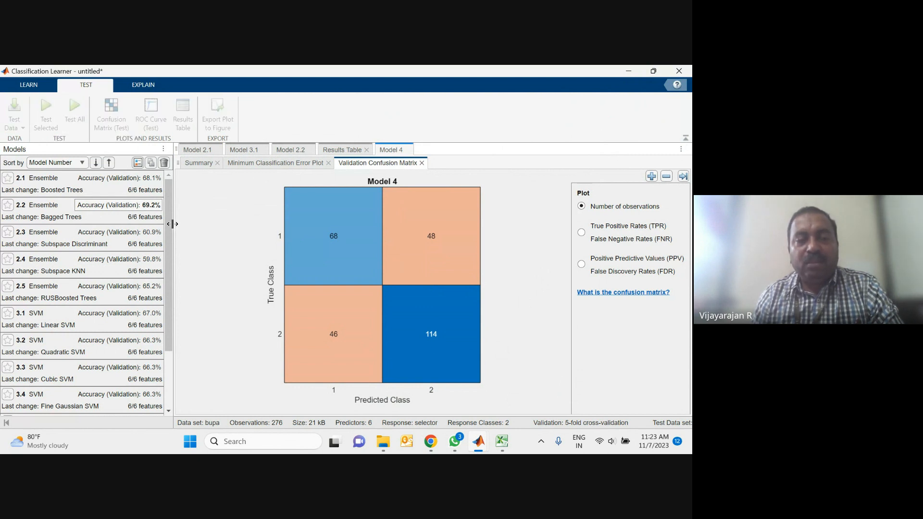
mouse_move(169, 218)
mouse_down()
mouse_move(165, 287)
mouse_move(169, 214)
mouse_up()
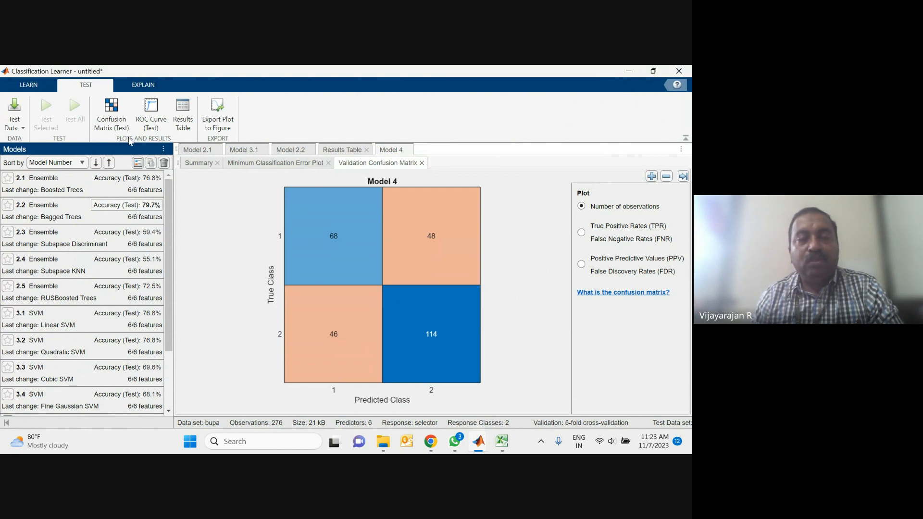
Plot the test confusion matrix and test ROC curve for the Bagged Trees ensemble, model 2.2.
click(79, 208)
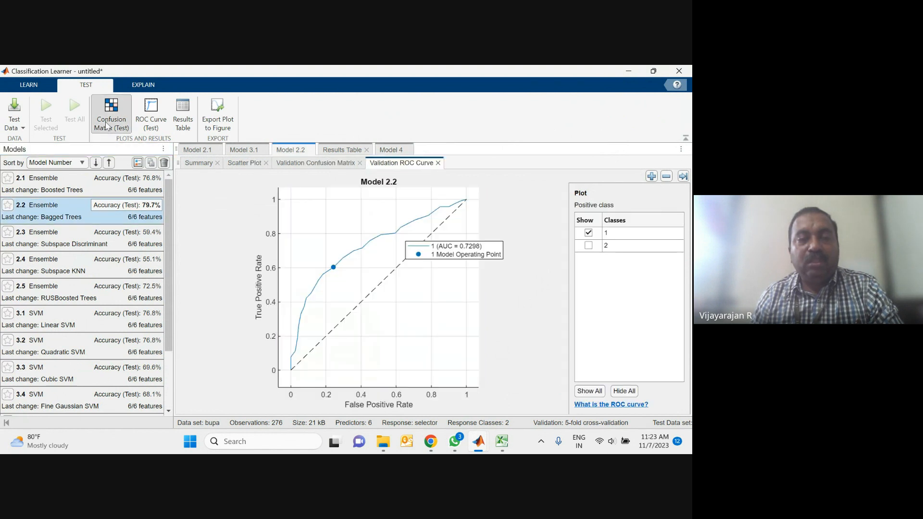
click(108, 125)
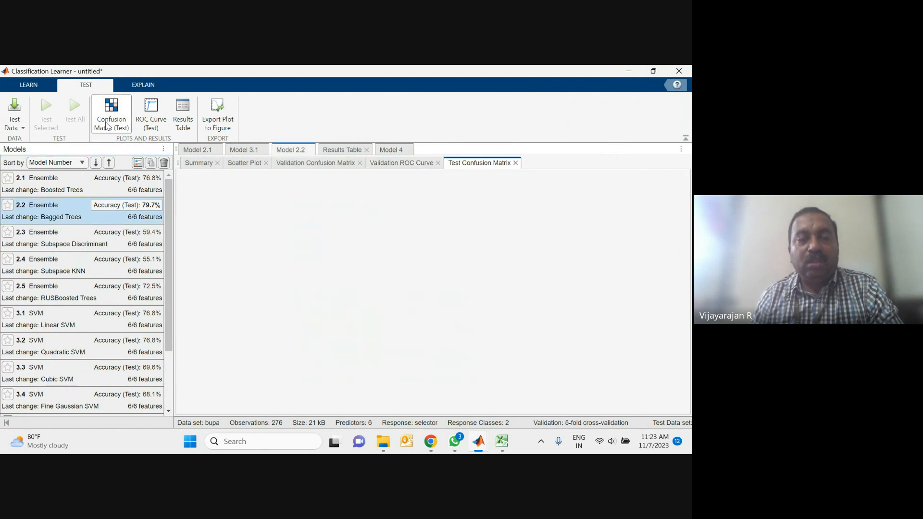
click(146, 128)
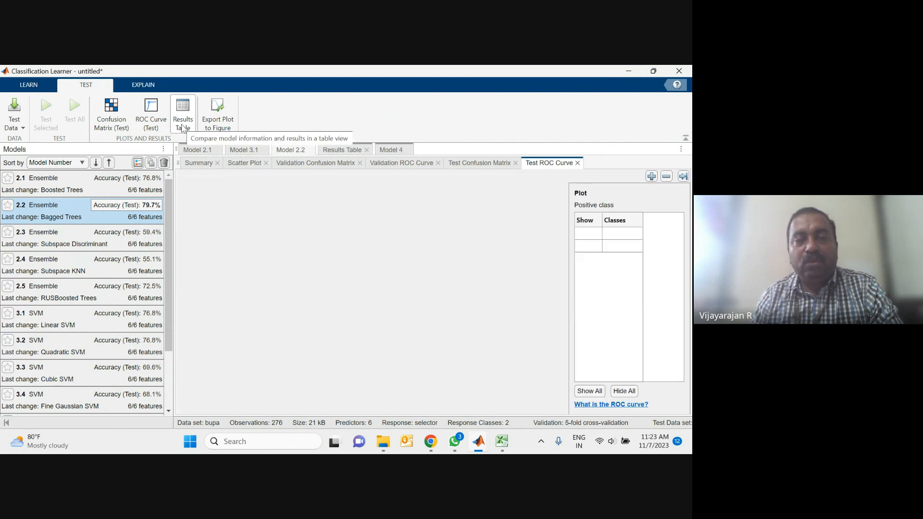
Compare validation and test accuracy and total cost of all models in the results table.
click(193, 126)
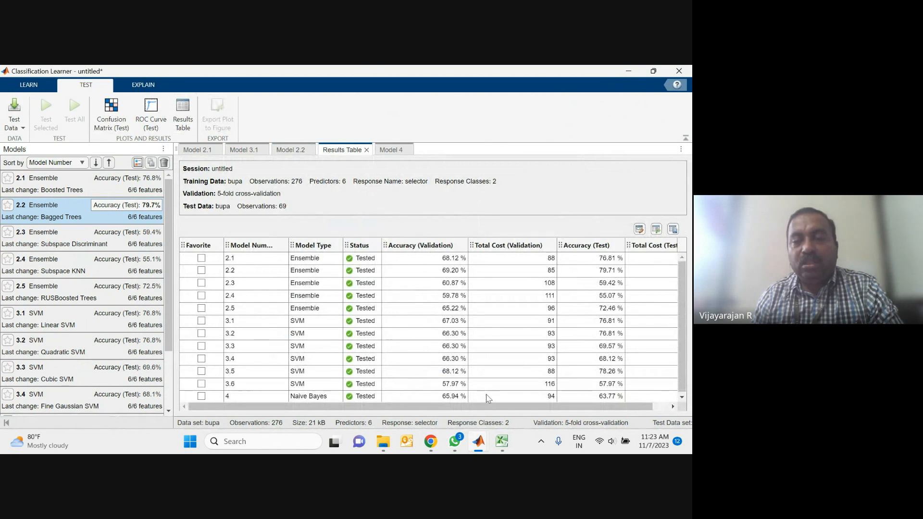
drag(452, 408, 512, 394)
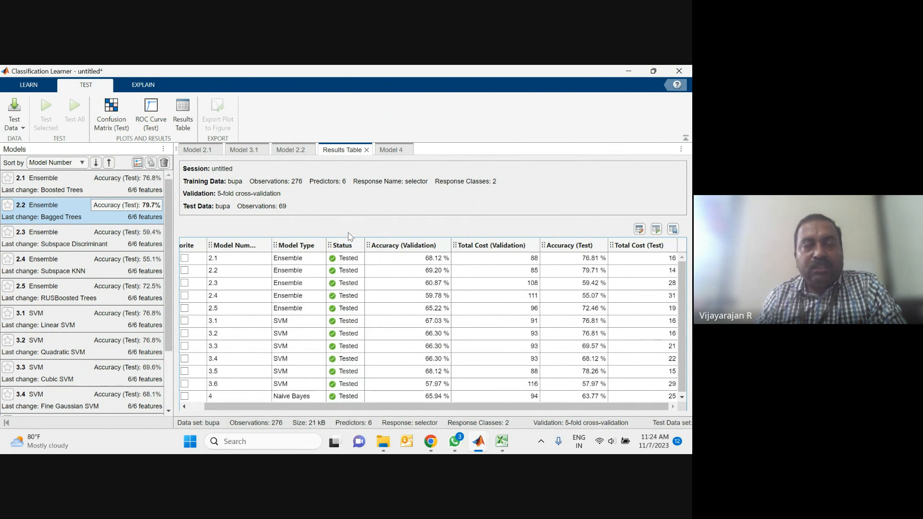
Generate the local Shapley and LIME explanations for the Bagged Trees model.
click(142, 88)
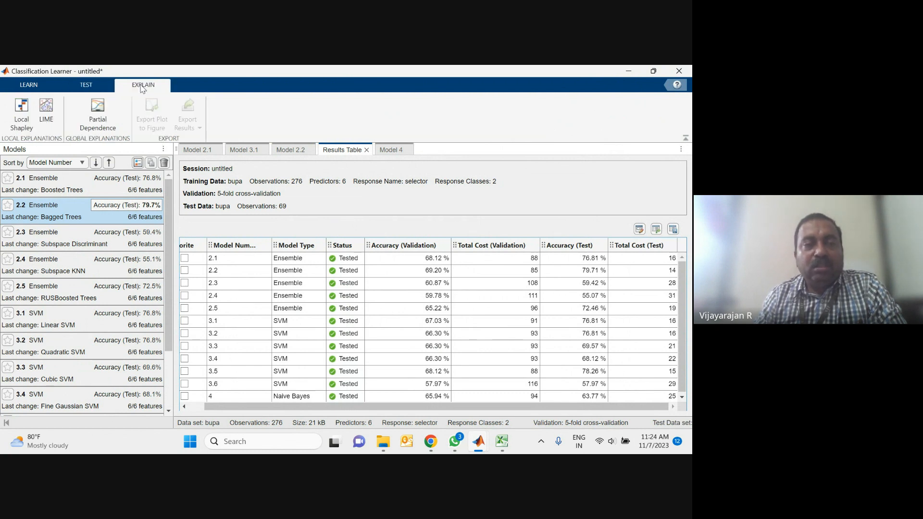
click(22, 127)
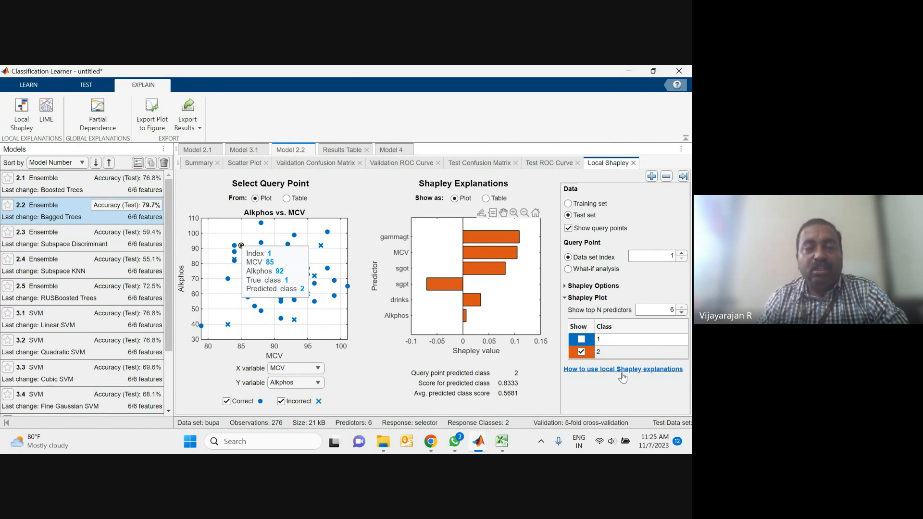
click(45, 113)
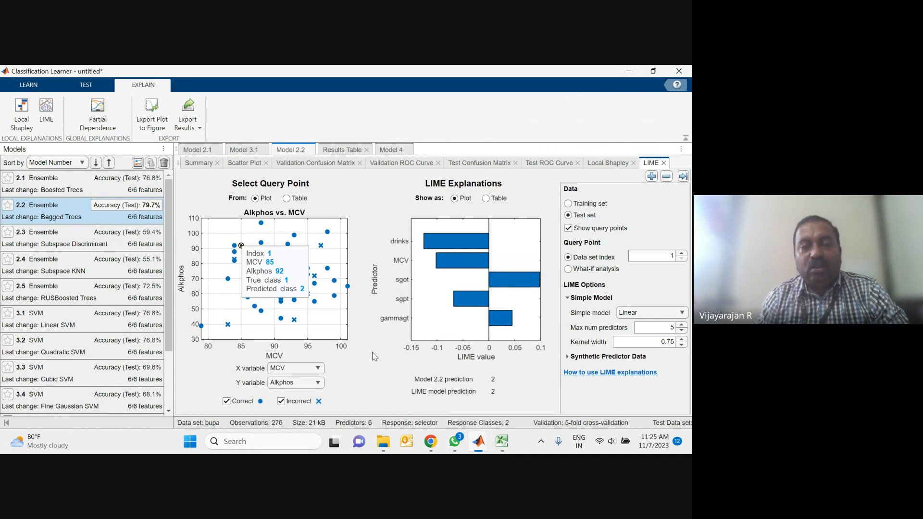
Generate a MATLAB training function from the Bagged Trees model and review the start of its code.
click(27, 87)
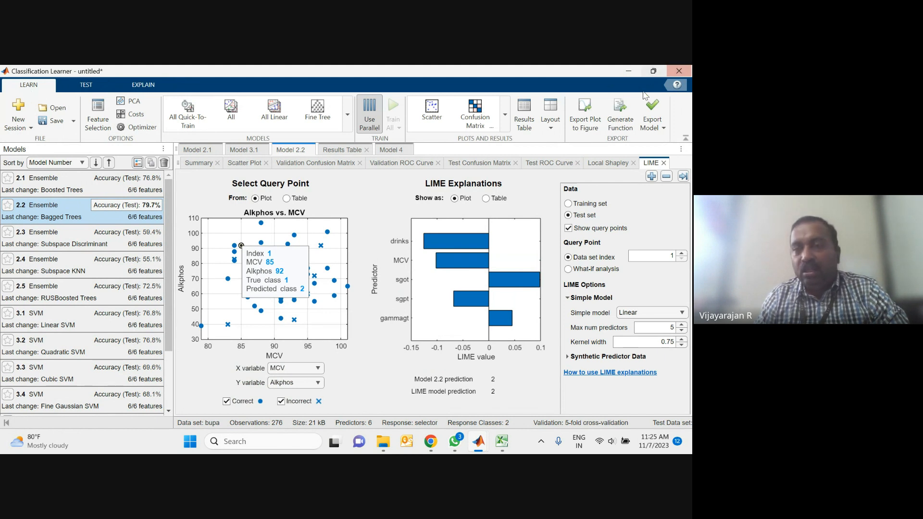
click(620, 113)
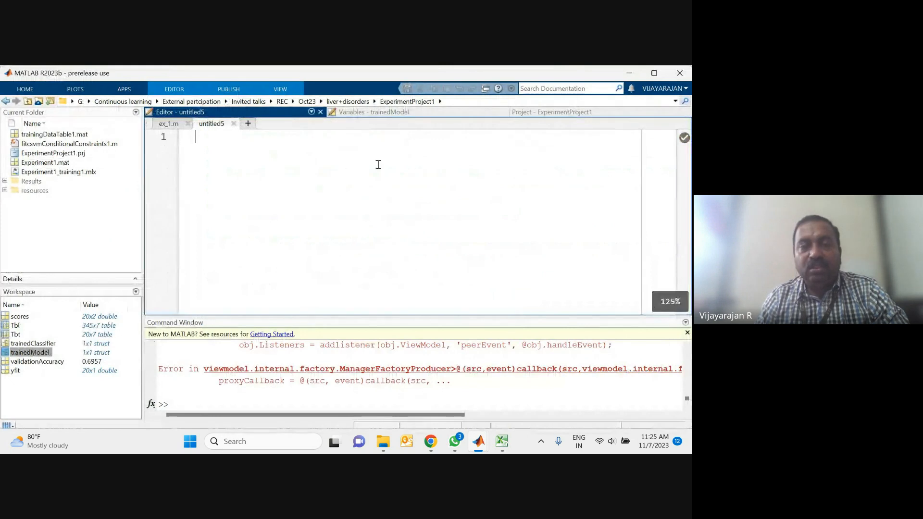
key(ctrl+v)
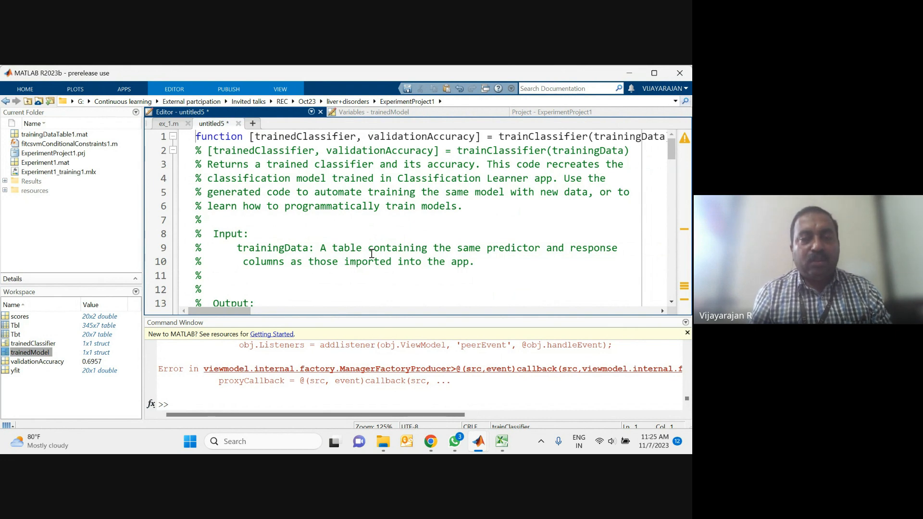
scroll(439, 245, down, 2)
scroll(373, 250, up, 2)
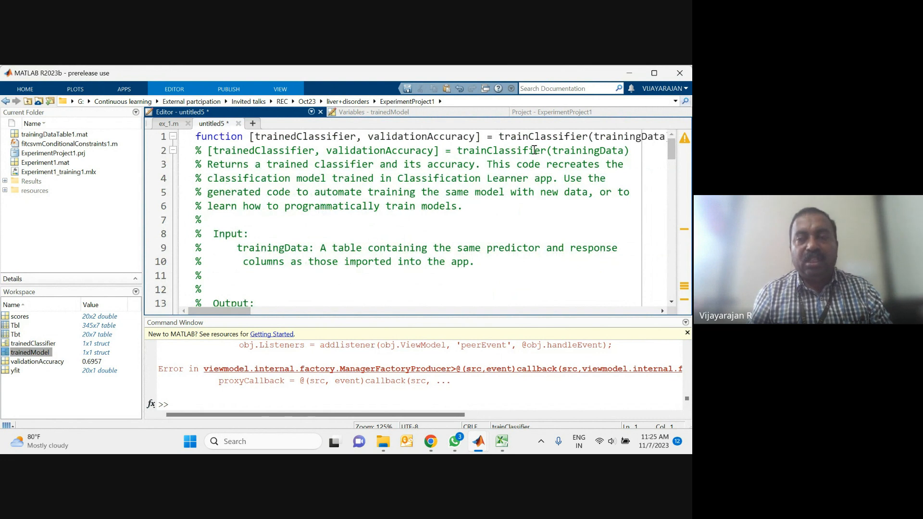
Rename the generated function in its declaration to trainClassifier_2 and save it as trainClassifier_2.m in the ExperimentProject1 folder.
click(588, 138)
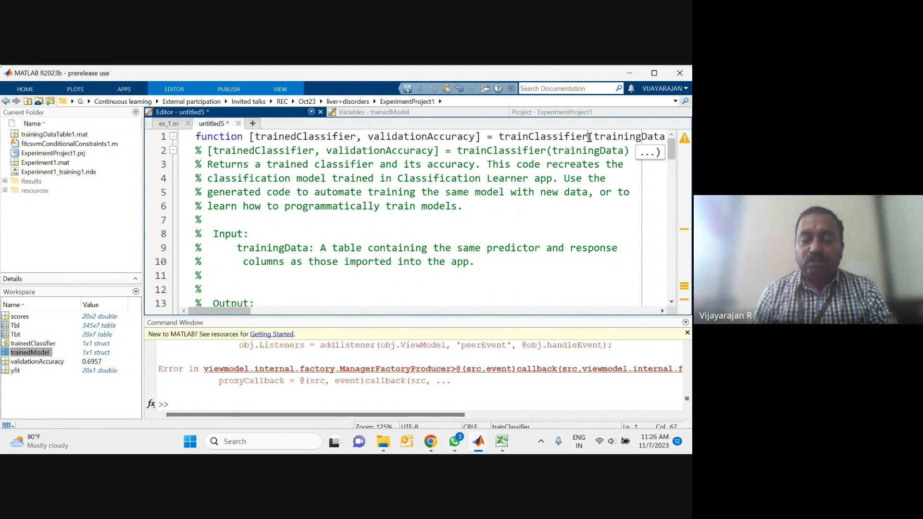
text(_2)
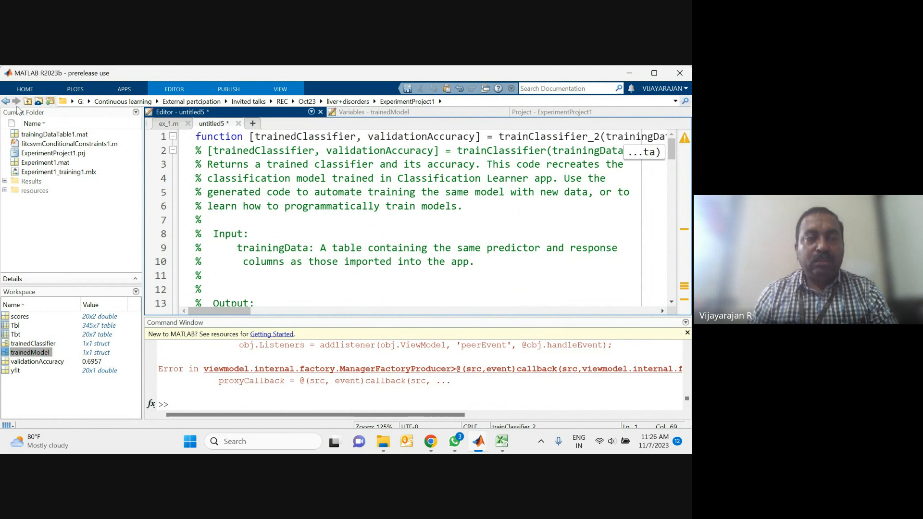
click(174, 89)
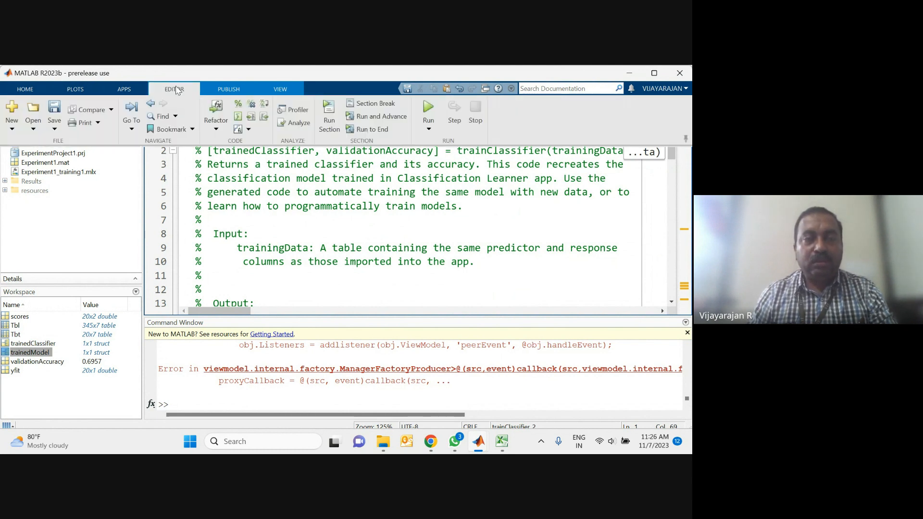
click(52, 112)
key(ctrl+s)
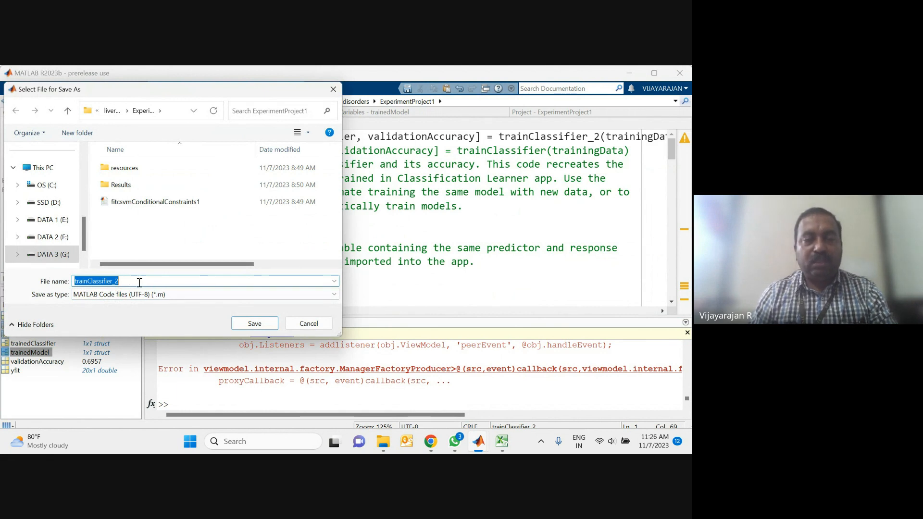
click(254, 323)
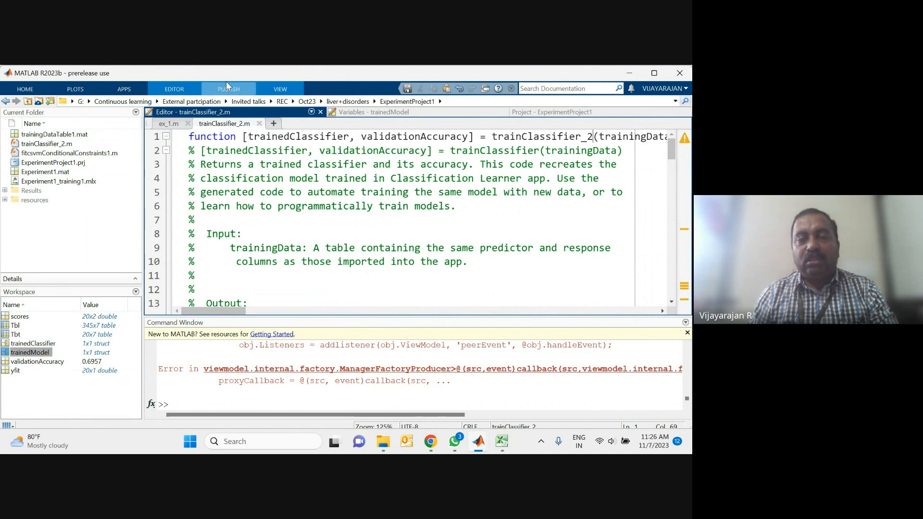
In ex_1.m, comment out the code that uses the trained model directly and uncomment lines 2 to 6 of the trained-function section.
click(174, 124)
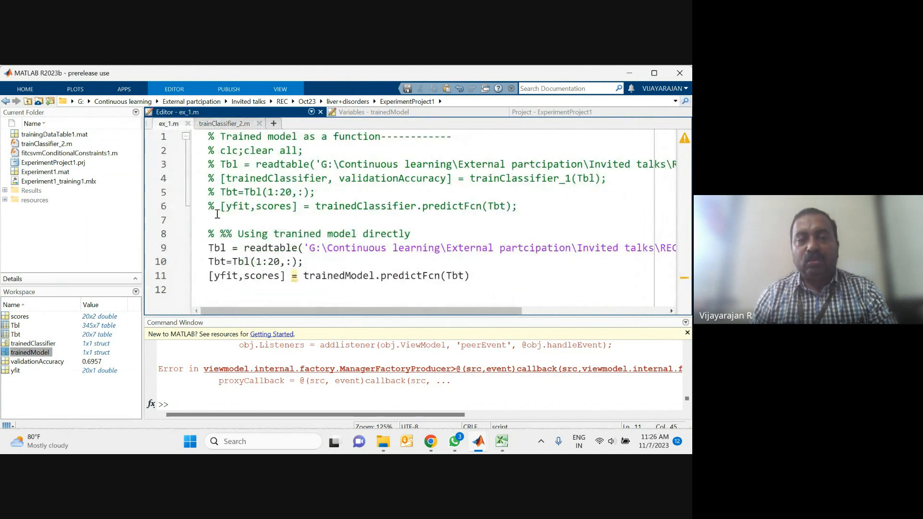
drag(208, 247, 489, 280)
key(ctrl+r)
drag(255, 164, 555, 219)
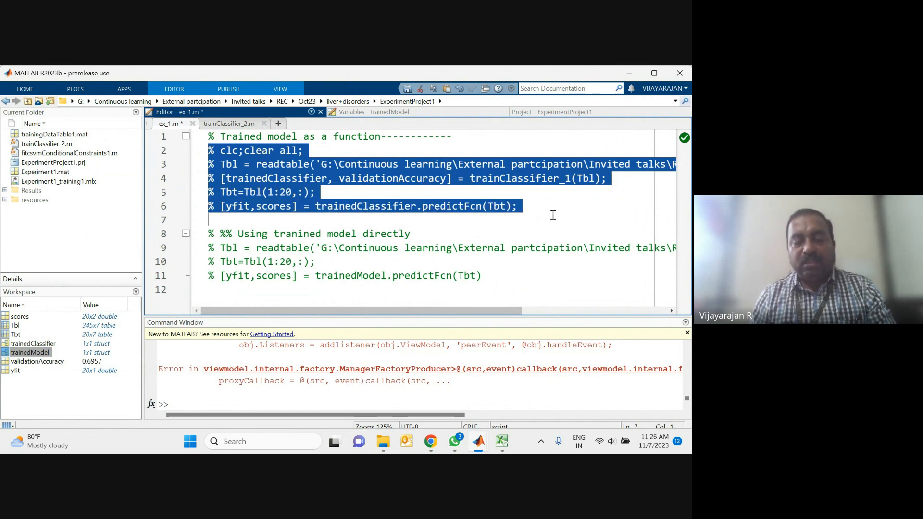
key(ctrl+t)
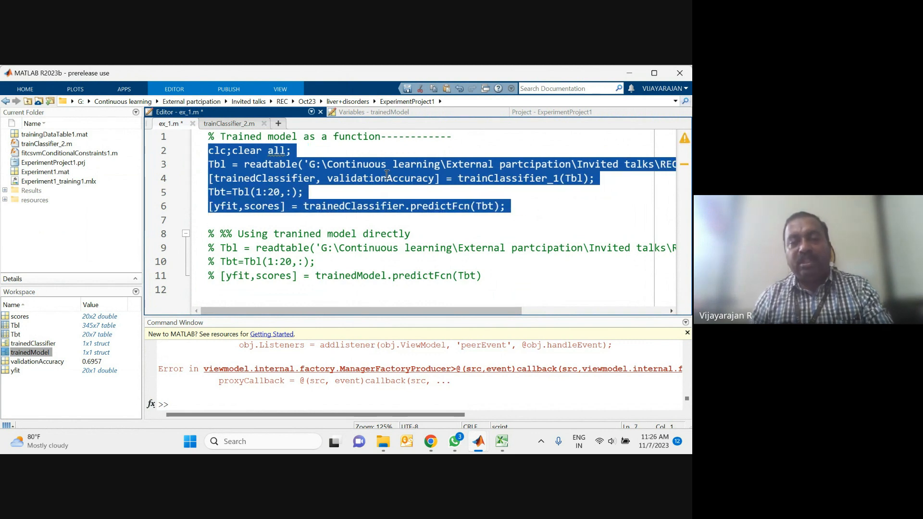
Examine the trainClassifier_1 call on line 4 of ex_1.m, with its Tbl input and its outputs.
click(371, 170)
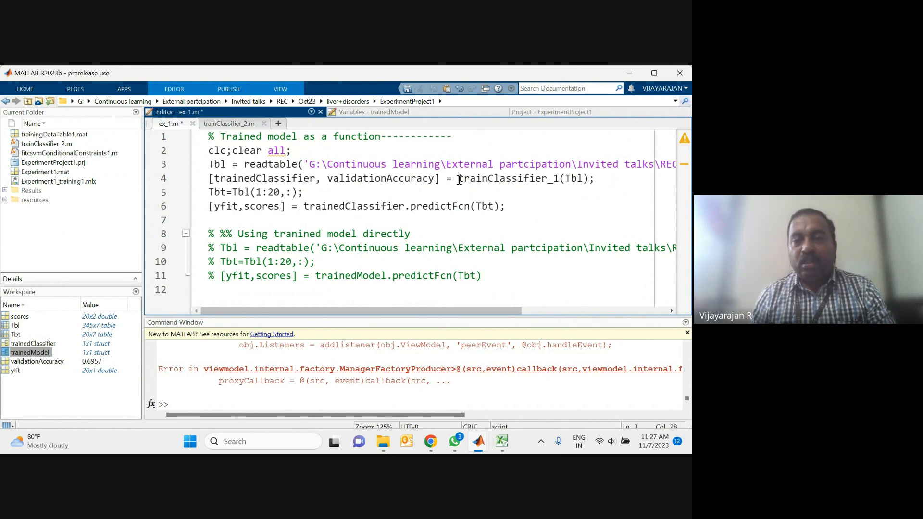
drag(460, 179, 560, 181)
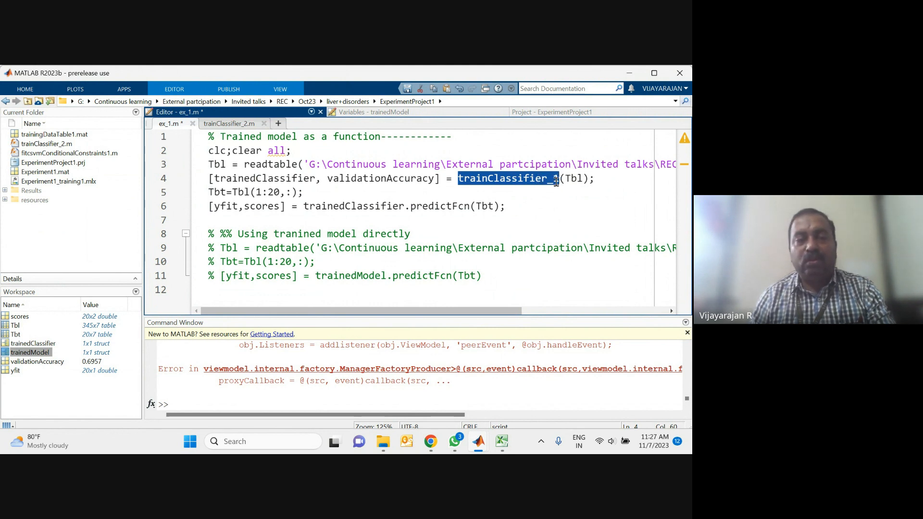
key(Down)
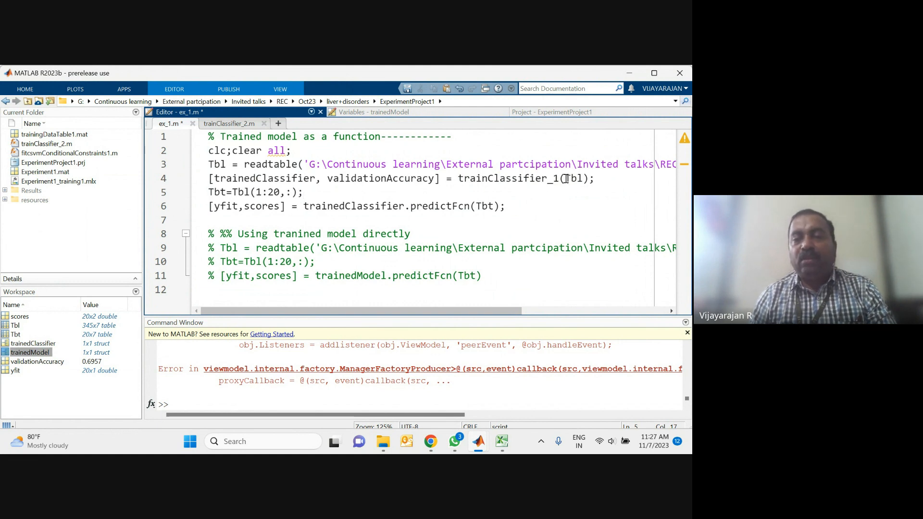
drag(566, 179, 583, 184)
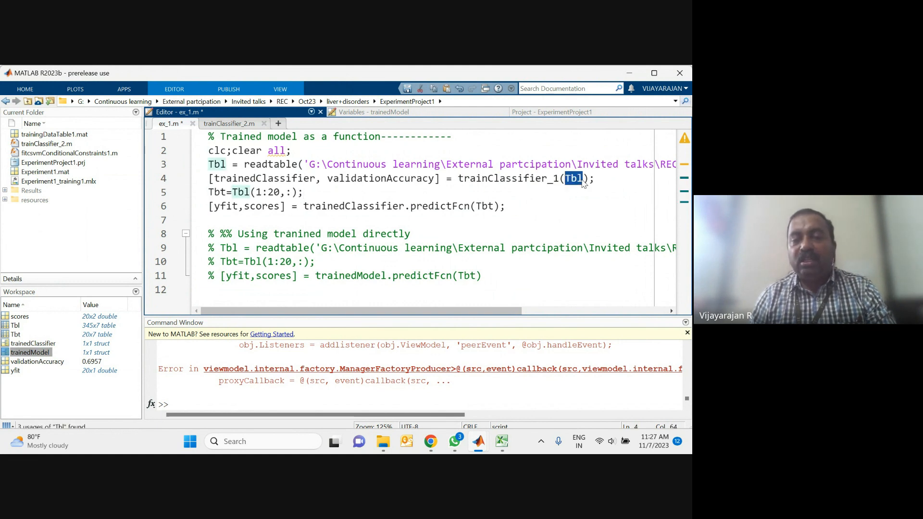
drag(212, 180, 437, 179)
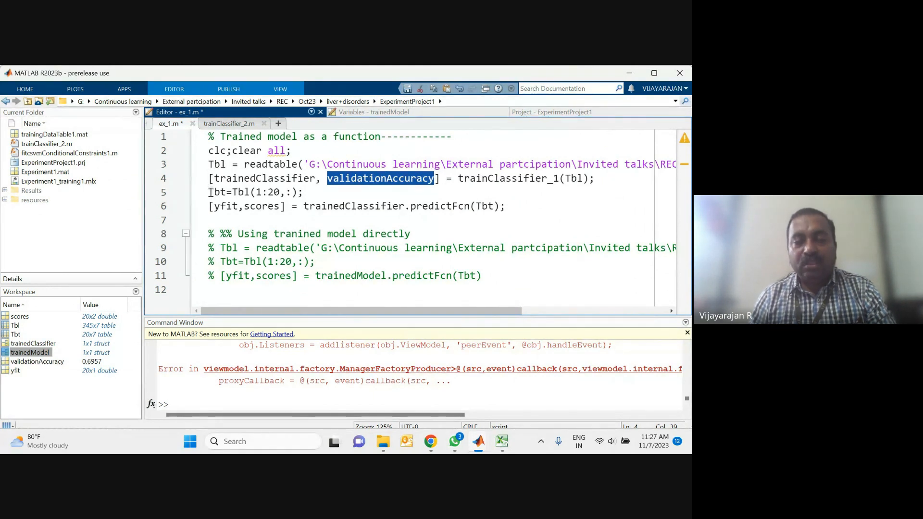
Examine how lines 5 and 6 take the first 20 rows as Tbt and predict yfit and scores with trainedClassifier.predictFcn.
drag(209, 192, 306, 192)
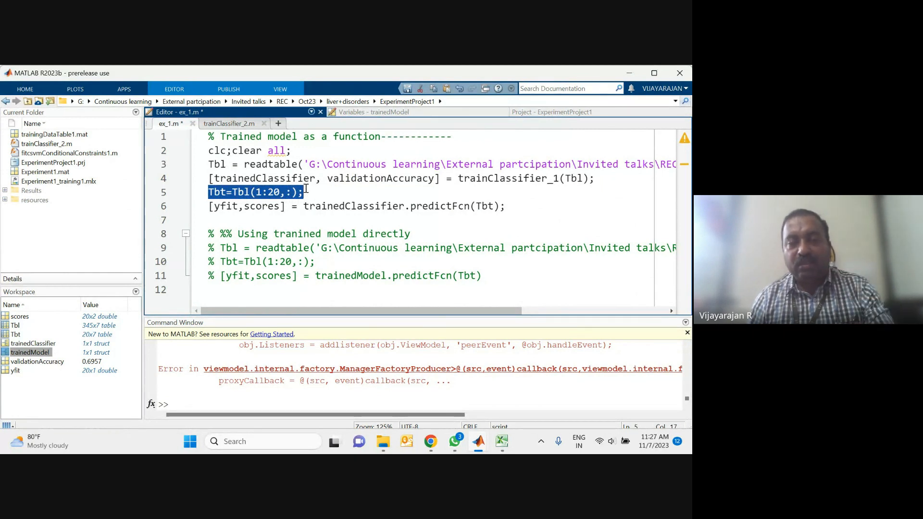
click(475, 207)
double_click(482, 207)
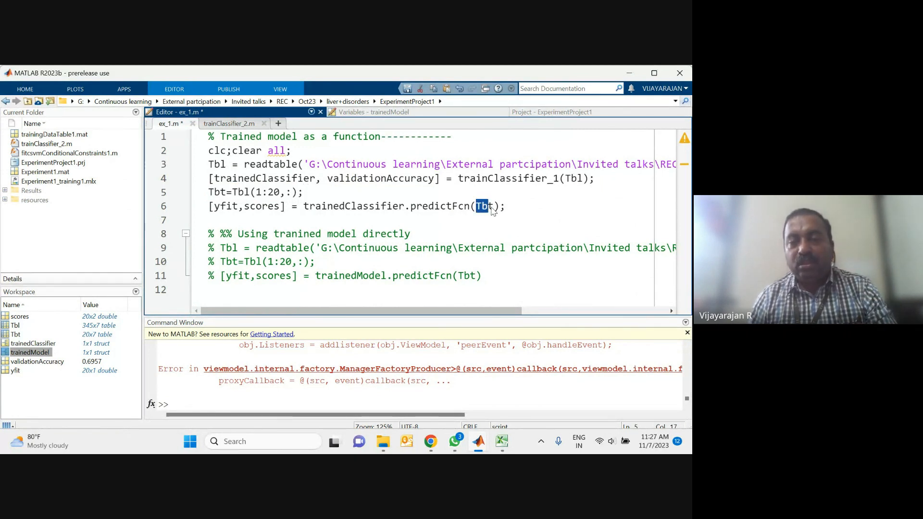
drag(411, 208, 470, 208)
click(318, 226)
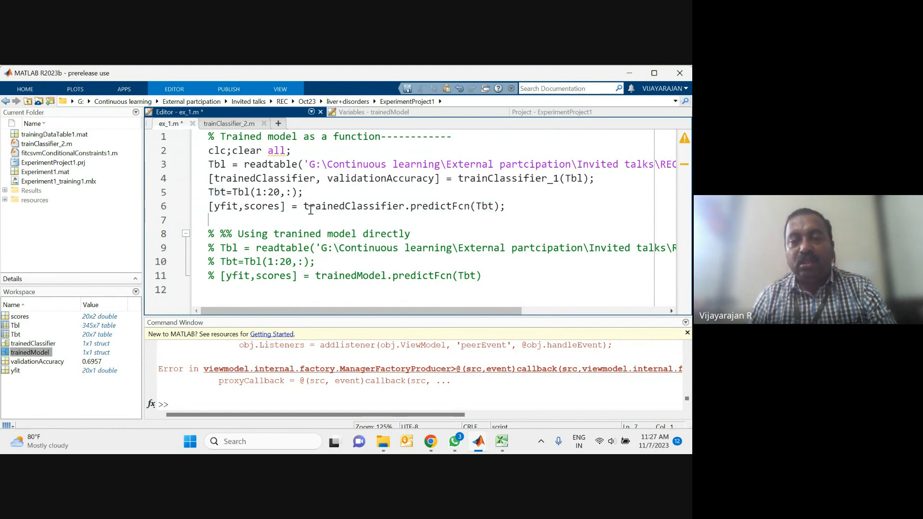
drag(215, 179, 315, 179)
drag(411, 209, 495, 208)
click(481, 215)
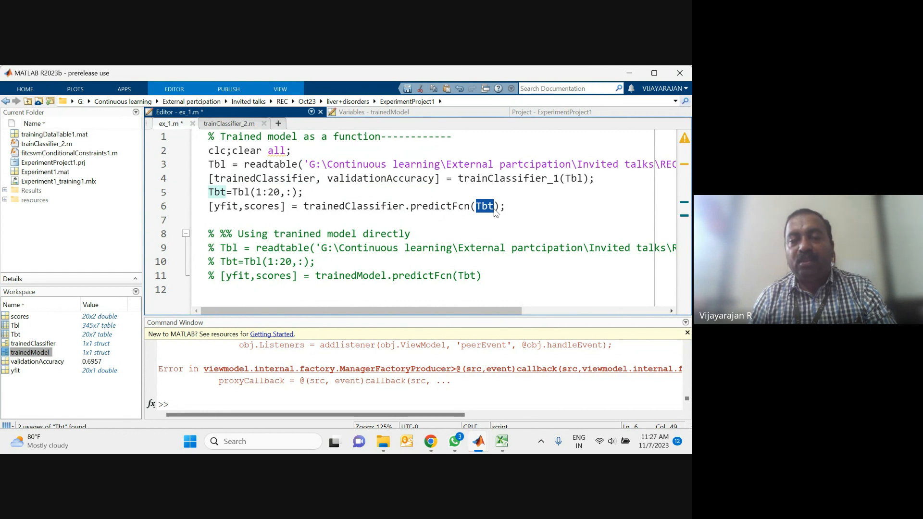
click(216, 211)
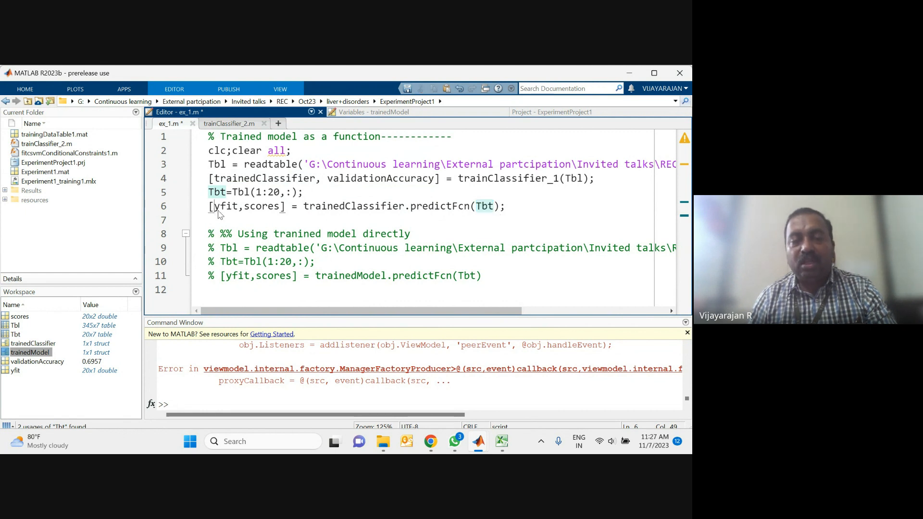
drag(218, 211, 279, 204)
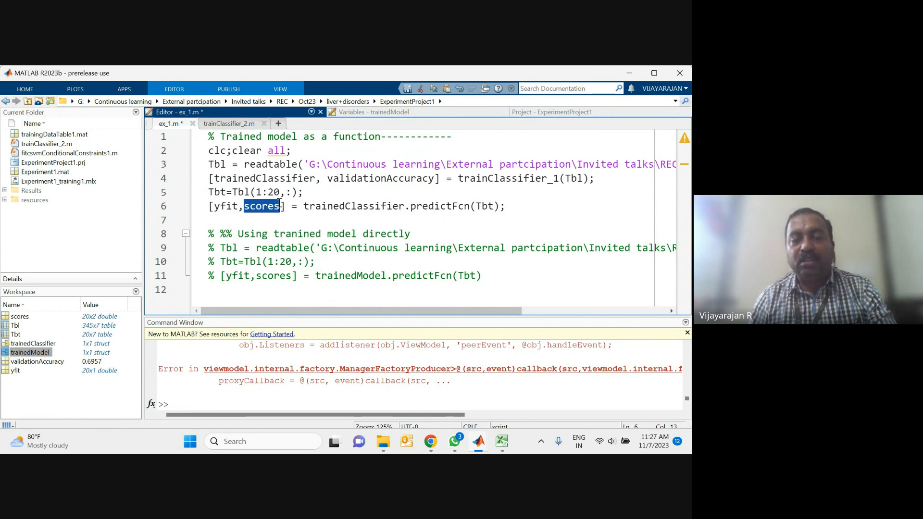
click(519, 211)
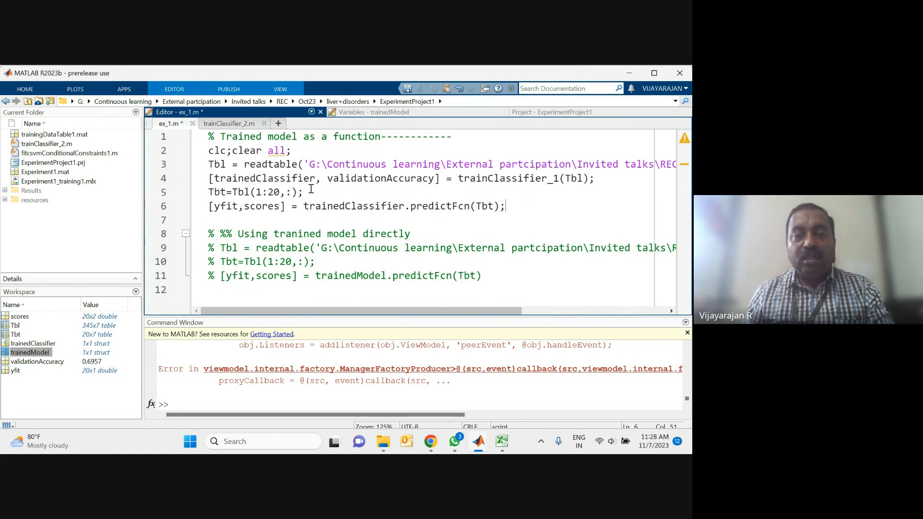
Run the ex_1.m script and switch back to the Classification Learner window.
click(179, 91)
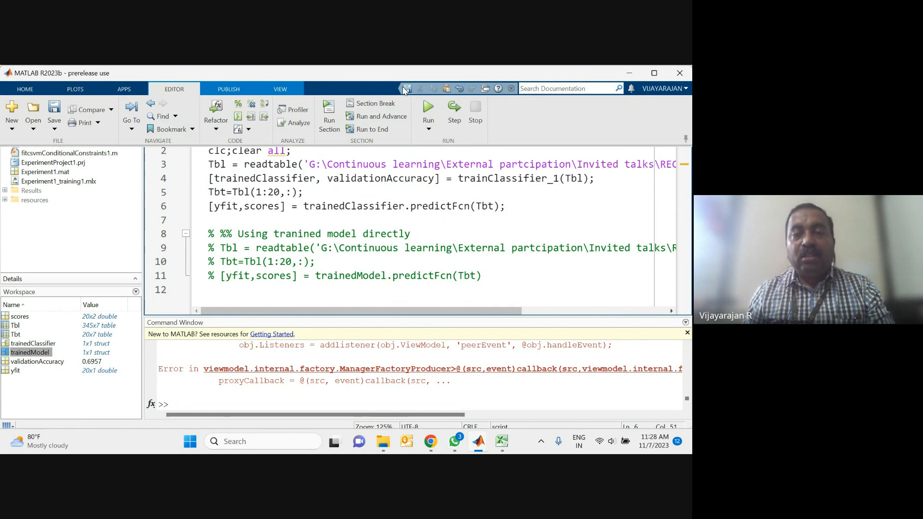
click(428, 115)
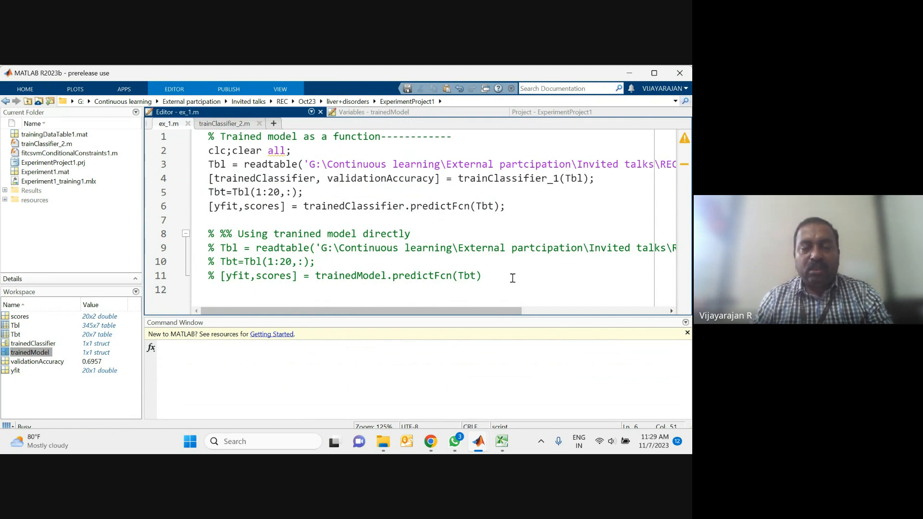
mouse_move(479, 442)
click(507, 401)
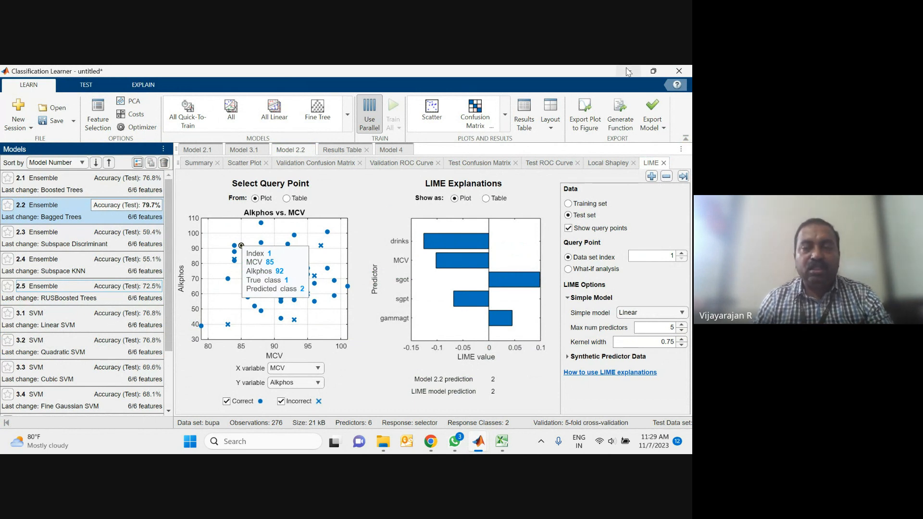
Open the summary of Model 2.5 (RUSBoosted Trees) in Classification Learner and return to the MATLAB window.
click(54, 216)
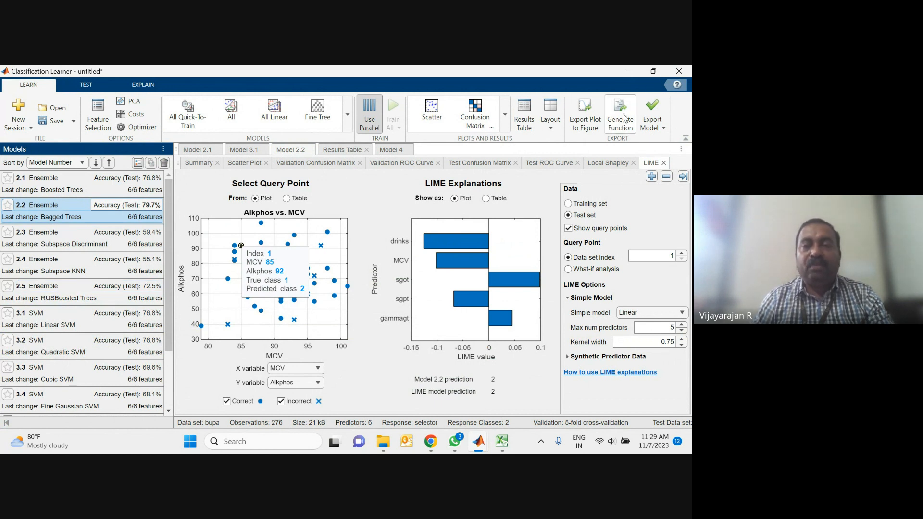
click(630, 72)
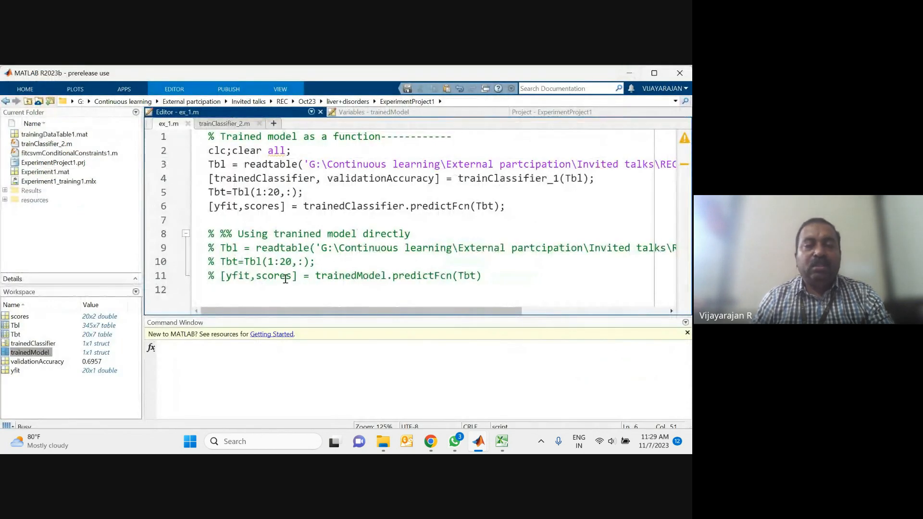
click(205, 361)
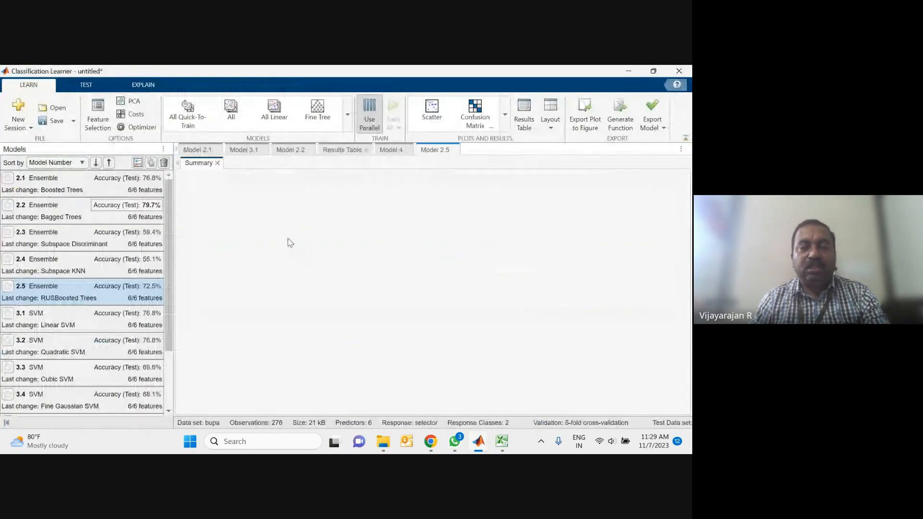
click(629, 71)
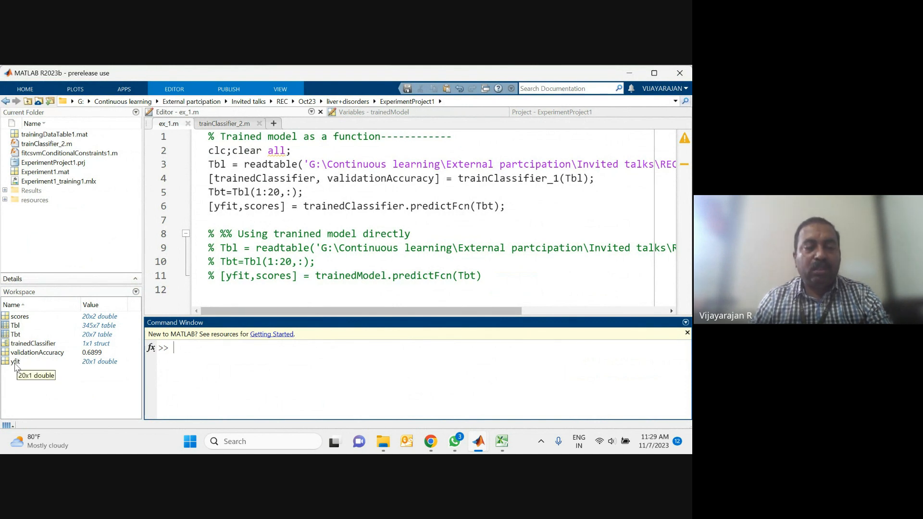
Open the yfit variable from the workspace and examine its predicted classes down to row 20.
double_click(15, 363)
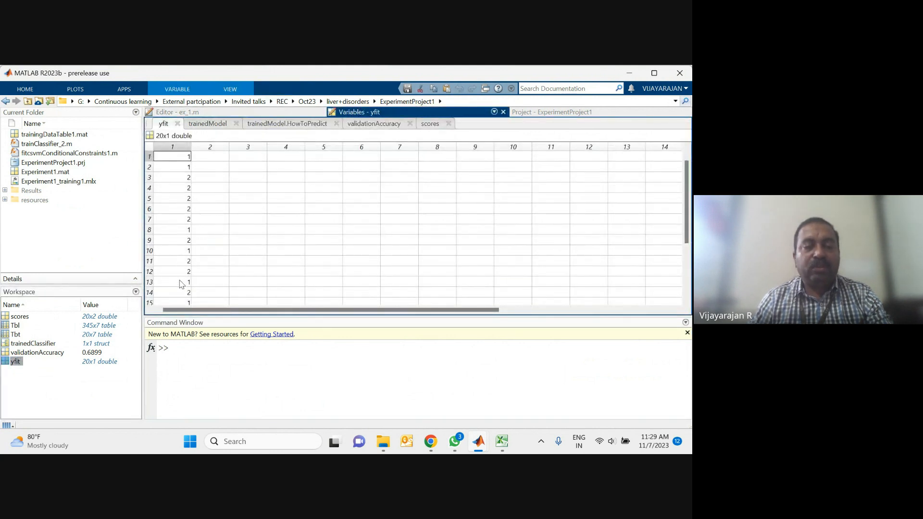
scroll(182, 283, down, 3)
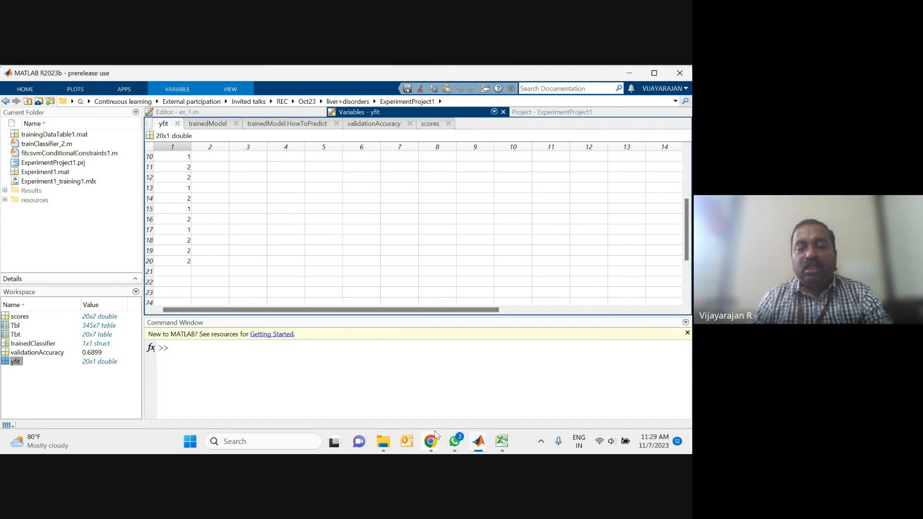
Switch to Classification Learner and export Model 2.5 to the MATLAB workspace as trainedModel, including the training data.
click(431, 442)
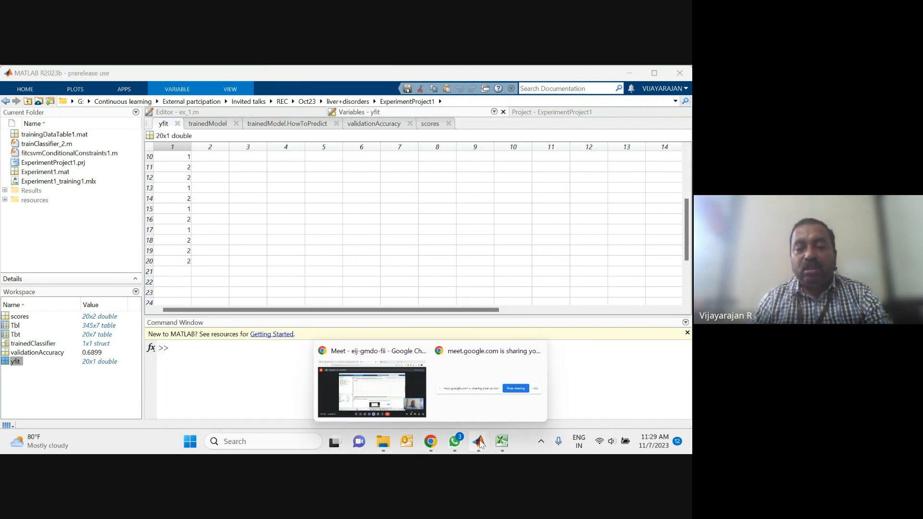
mouse_move(479, 443)
click(522, 394)
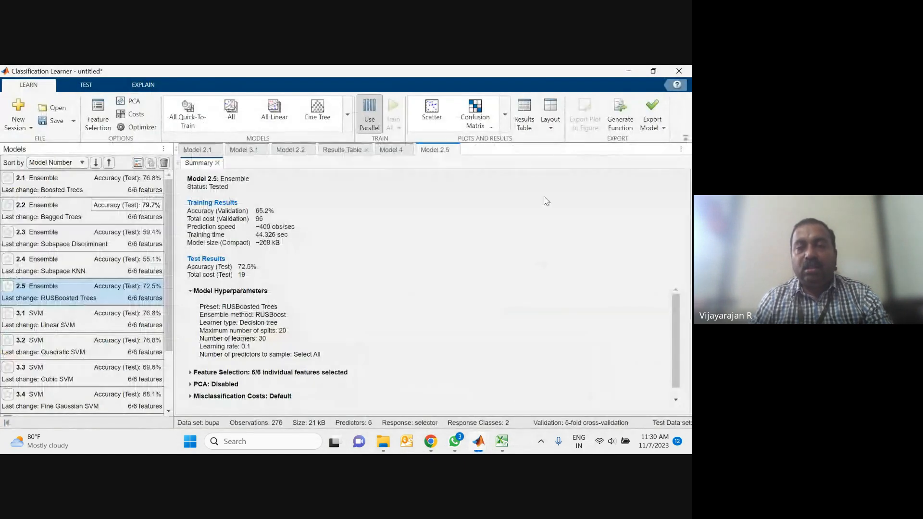
click(662, 128)
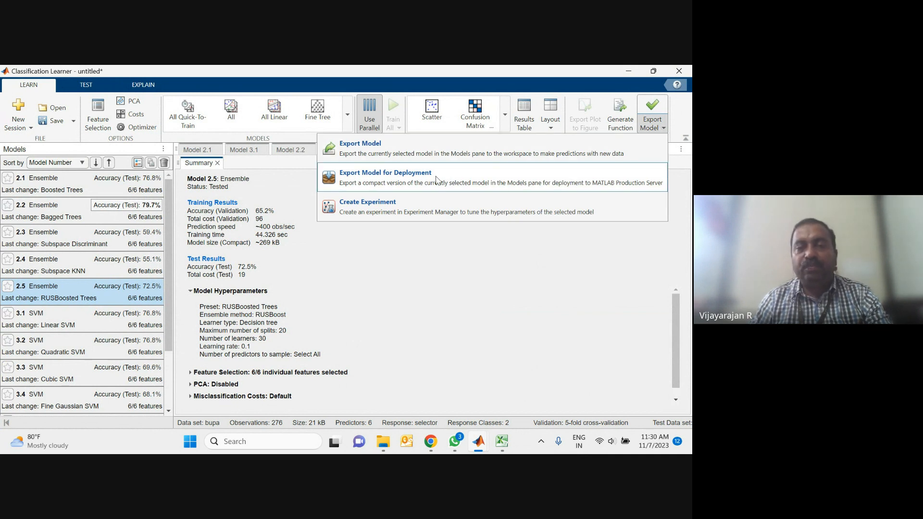
click(421, 155)
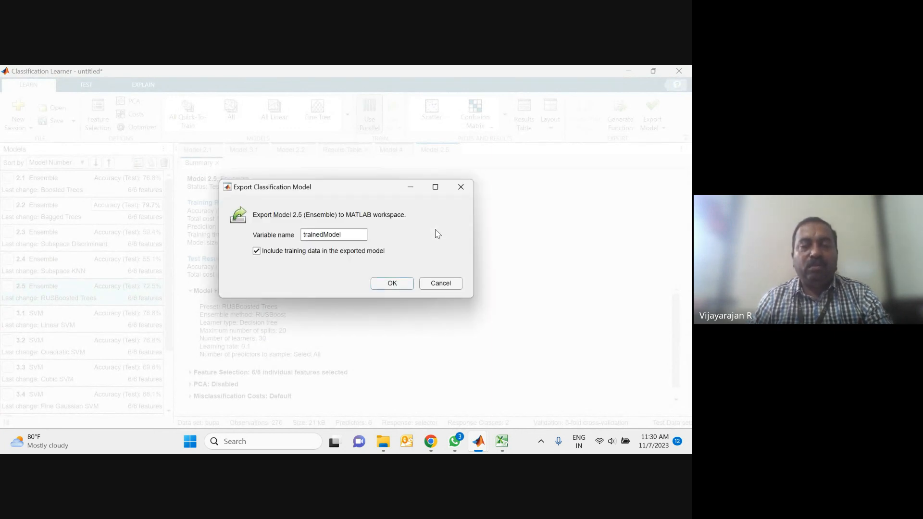
click(392, 284)
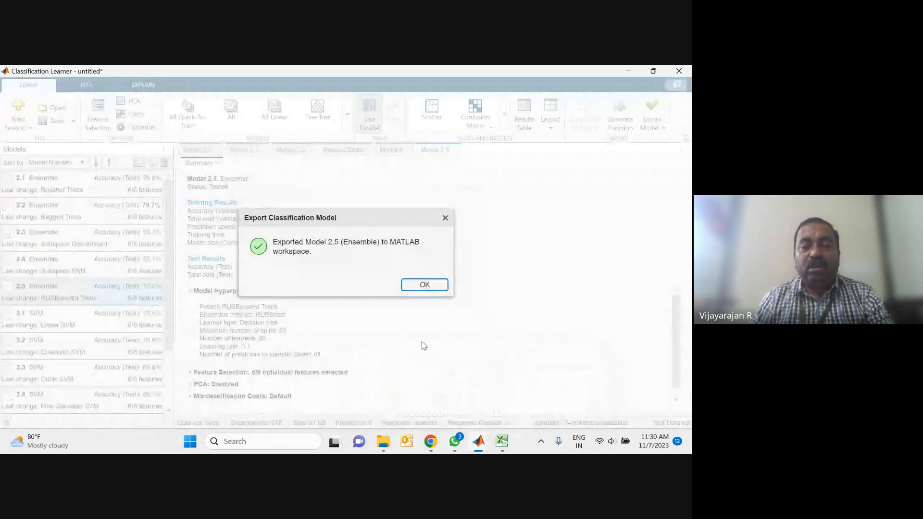
click(415, 286)
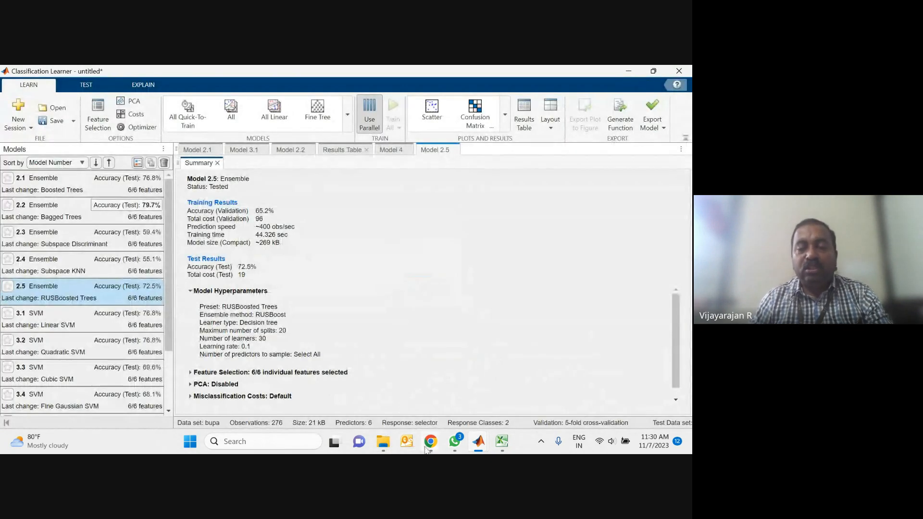
Switch back to MATLAB and examine the fields of the exported trainedModel struct, especially predictFcn.
click(431, 442)
click(399, 395)
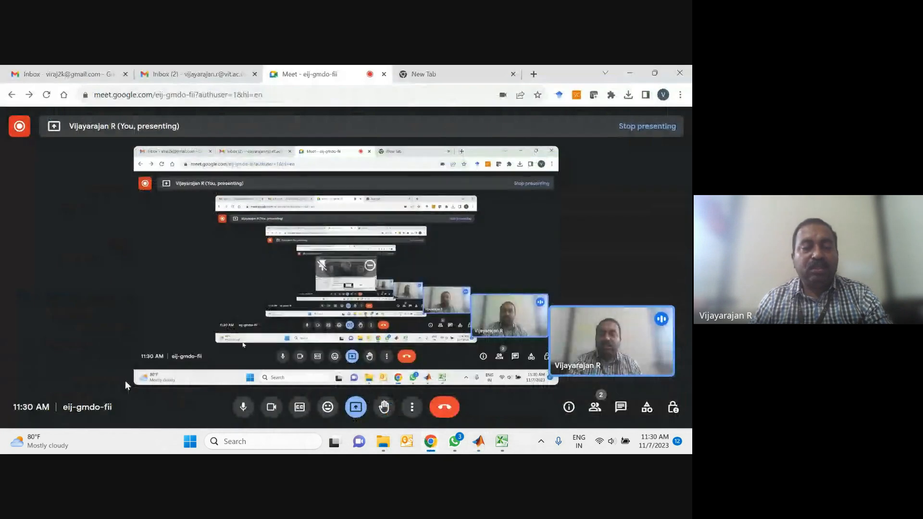
mouse_move(481, 445)
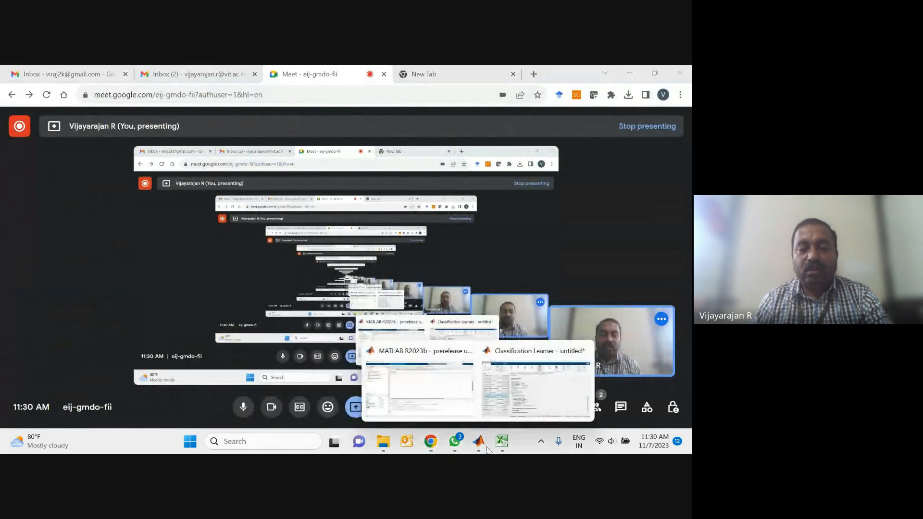
click(378, 387)
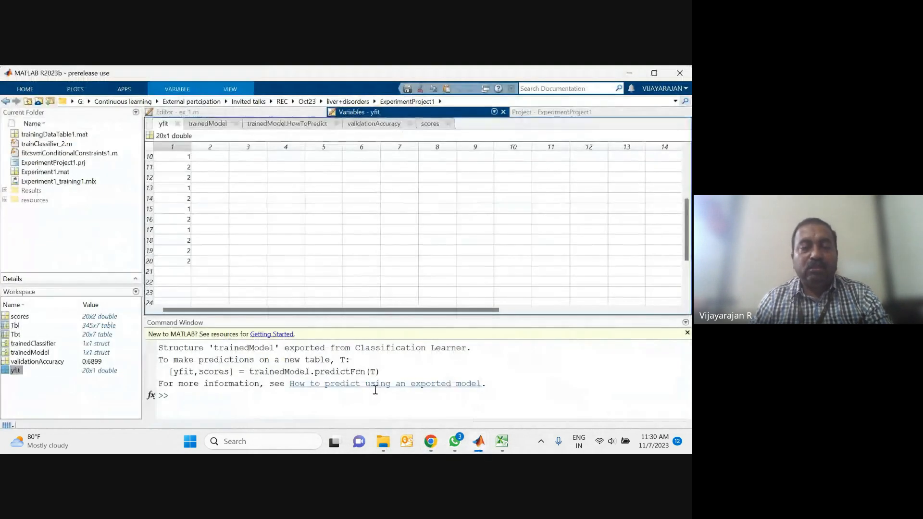
double_click(26, 352)
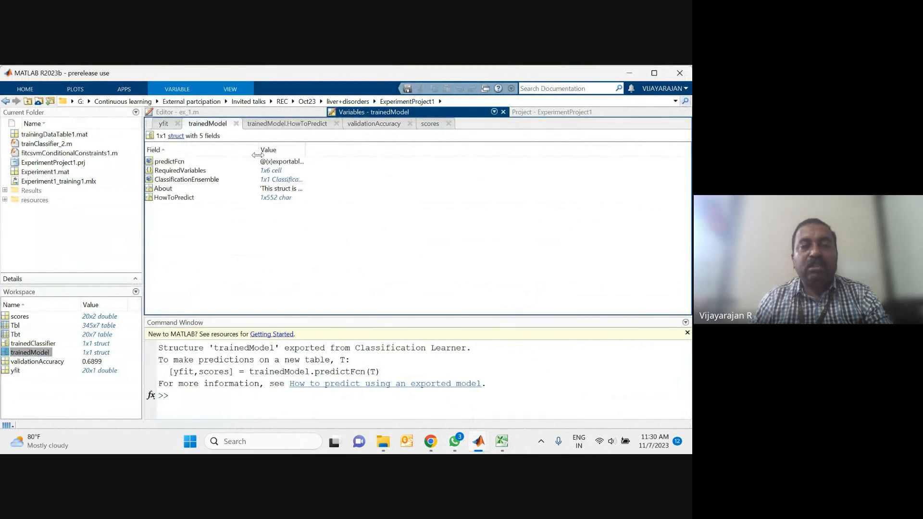
click(177, 164)
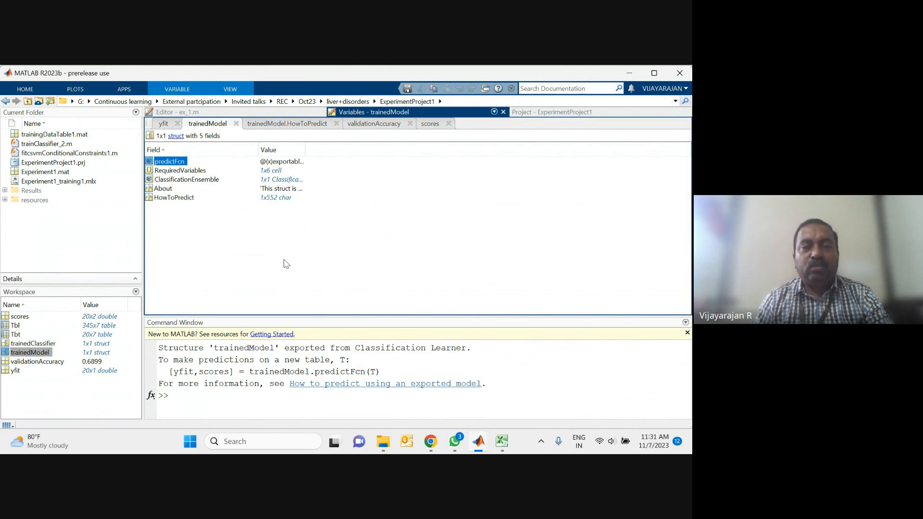
In ex_1.m, comment out lines 2 to 6 of the trained-function section and uncomment lines 9 to 11 that use the trained model directly.
click(264, 112)
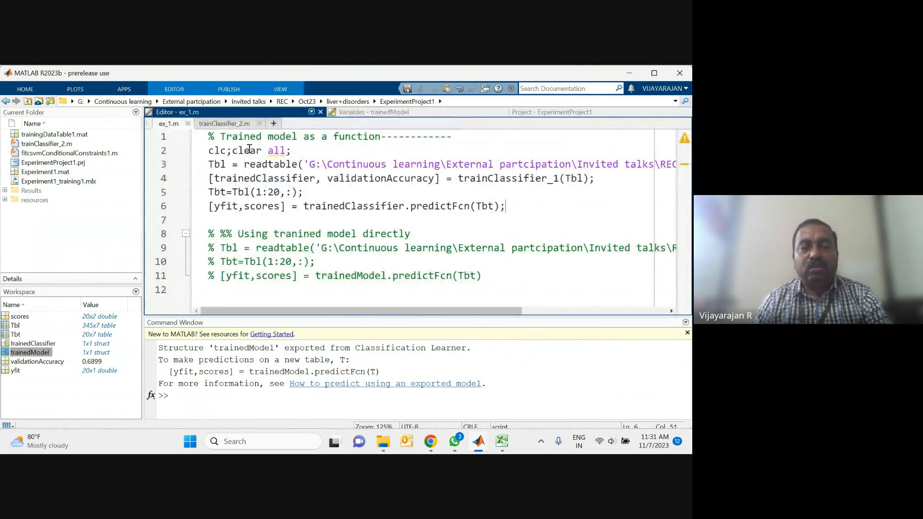
click(210, 165)
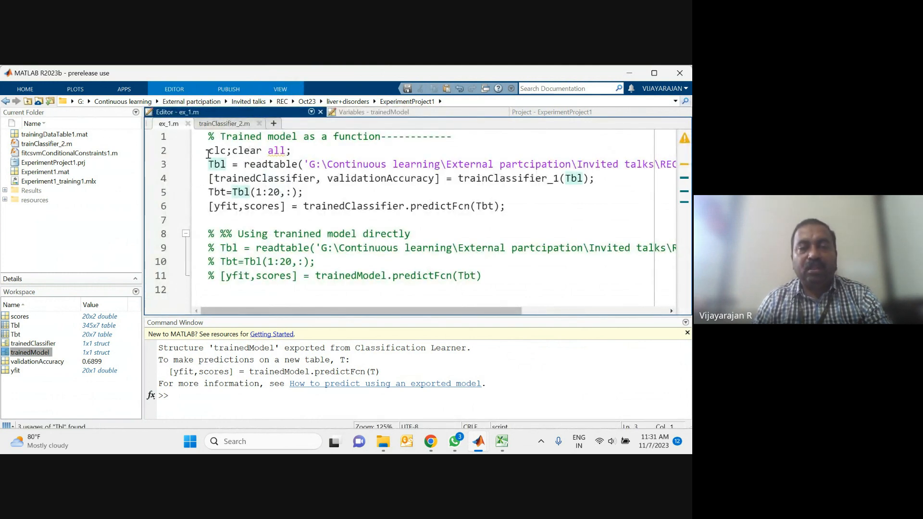
drag(208, 154, 516, 226)
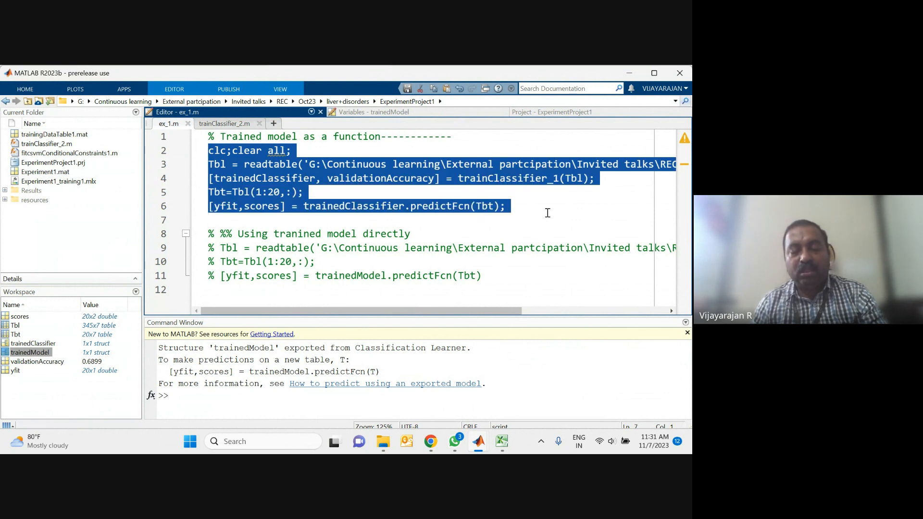
key(ctrl+r)
click(282, 222)
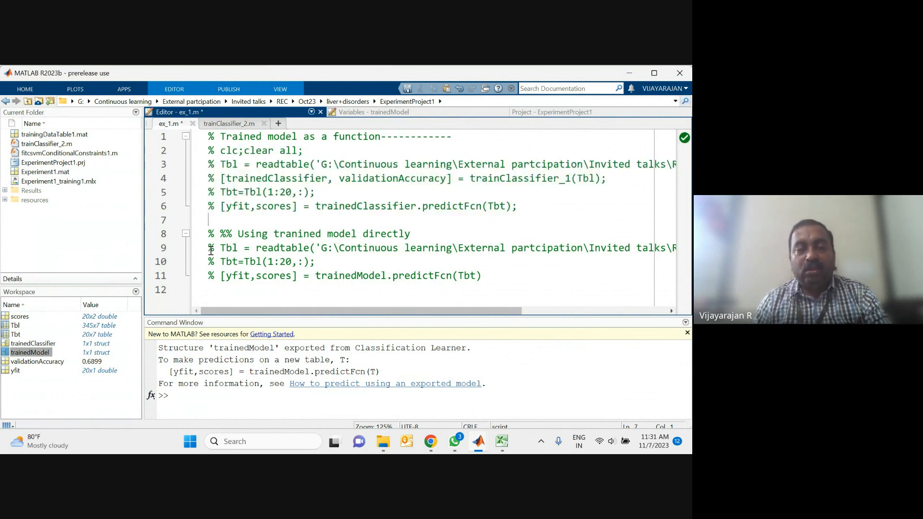
drag(196, 250, 194, 287)
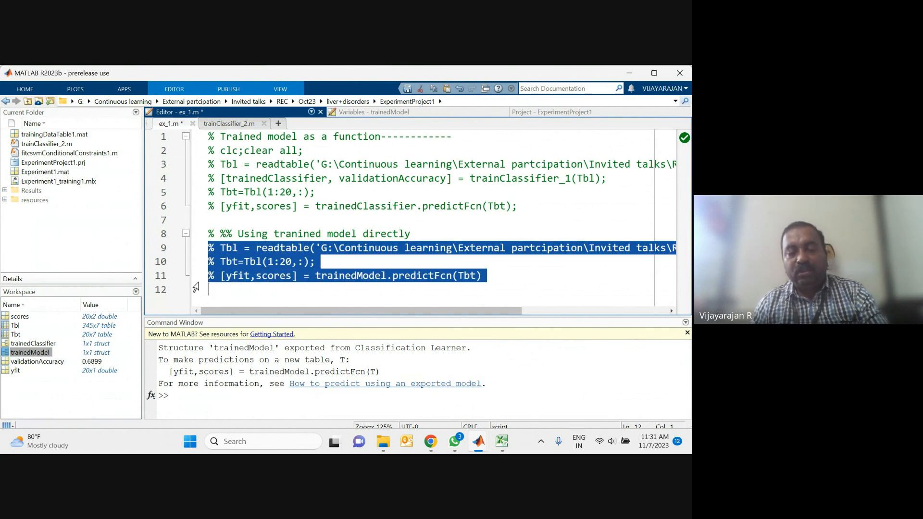
key(ctrl+t)
click(520, 288)
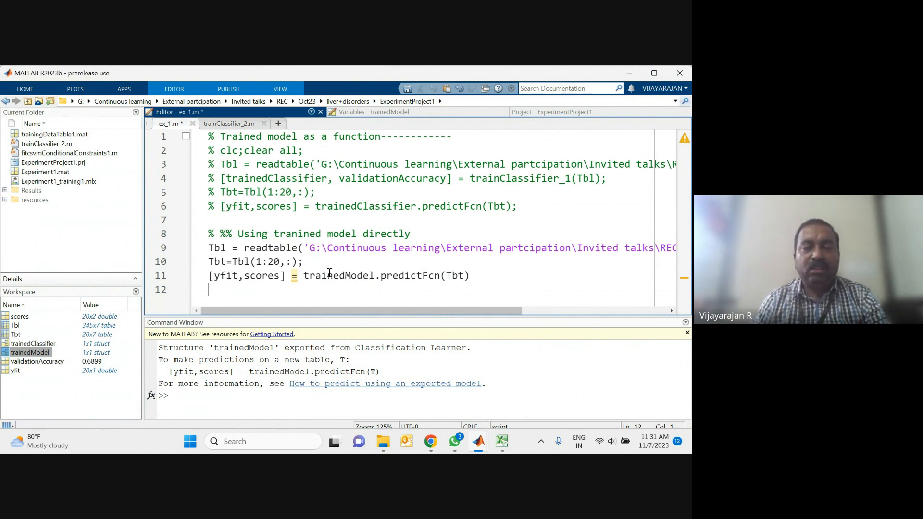
Examine the Tbt row selection on line 10 and the trainedModel.predictFcn(Tbt) call on line 11, and save ex_1.m.
drag(207, 246, 196, 275)
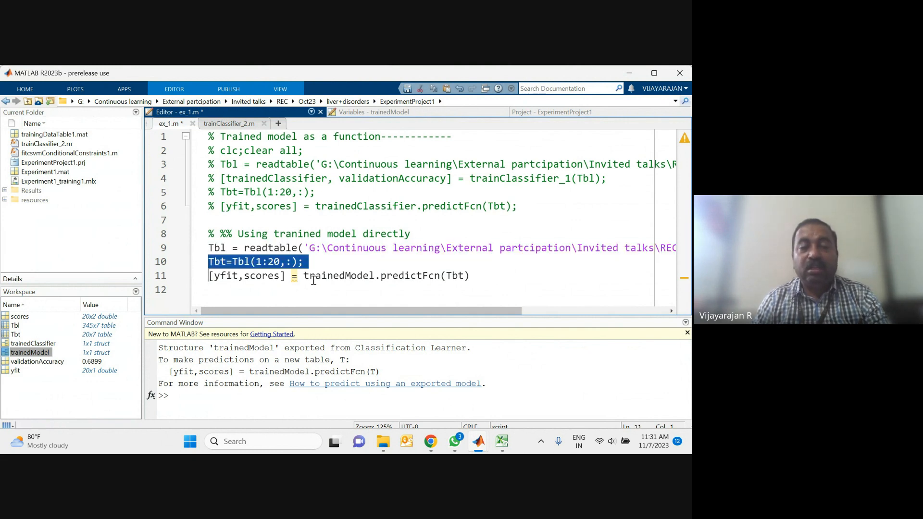
drag(303, 278, 434, 275)
click(425, 291)
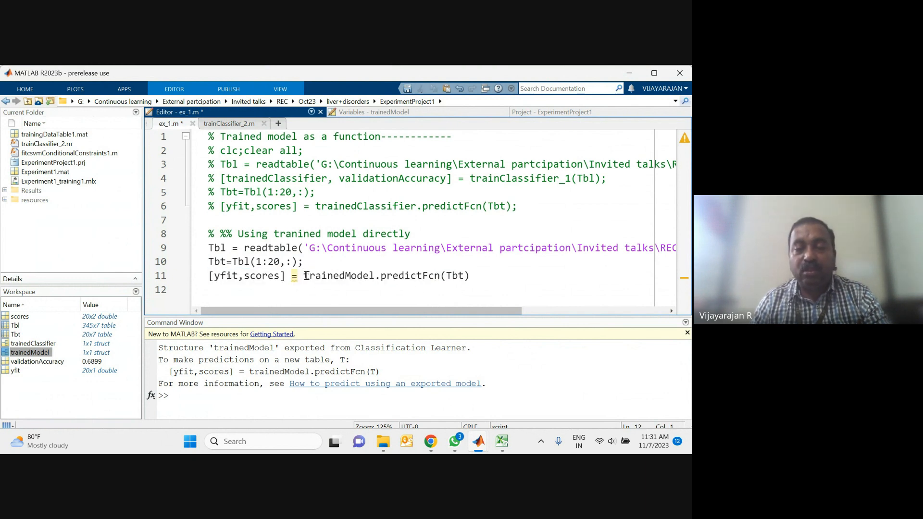
drag(307, 275, 369, 273)
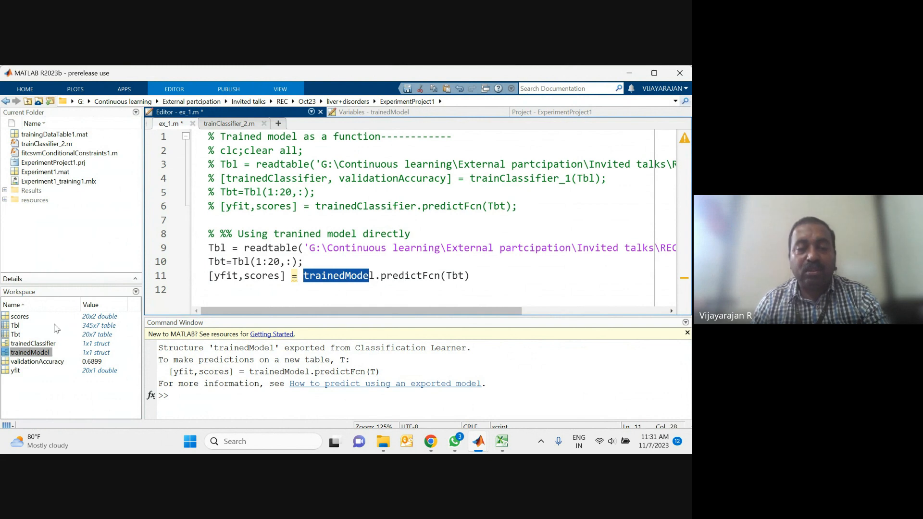
click(391, 285)
key(ctrl+s)
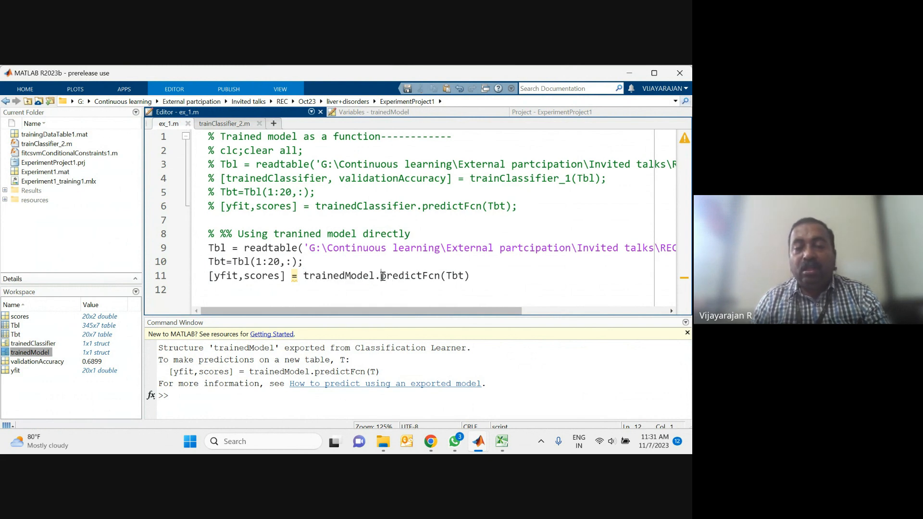
drag(382, 277, 464, 276)
click(453, 290)
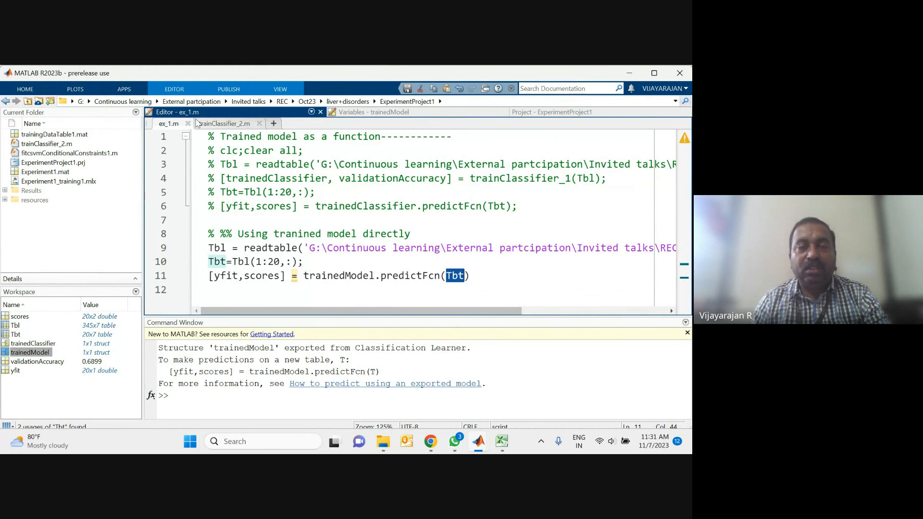
Run the ex_1.m script and examine the yfit and scores output in the Command Window.
click(174, 92)
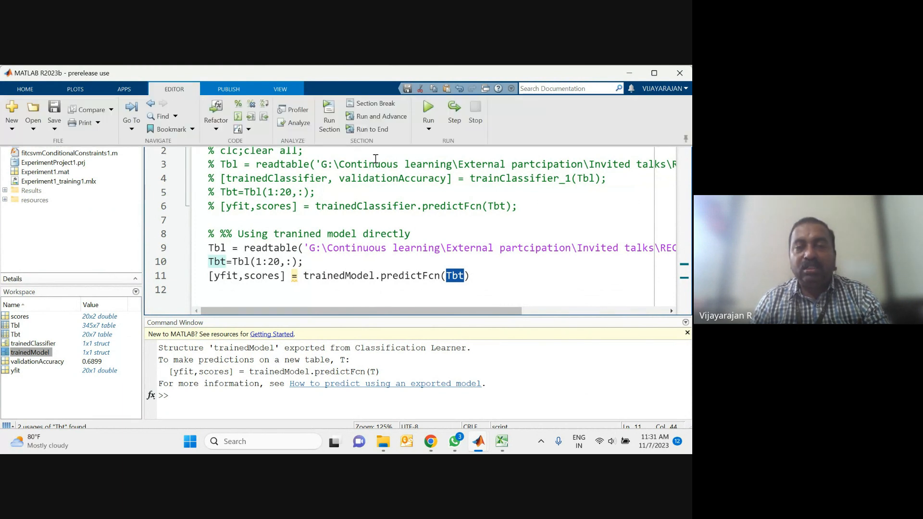
click(428, 110)
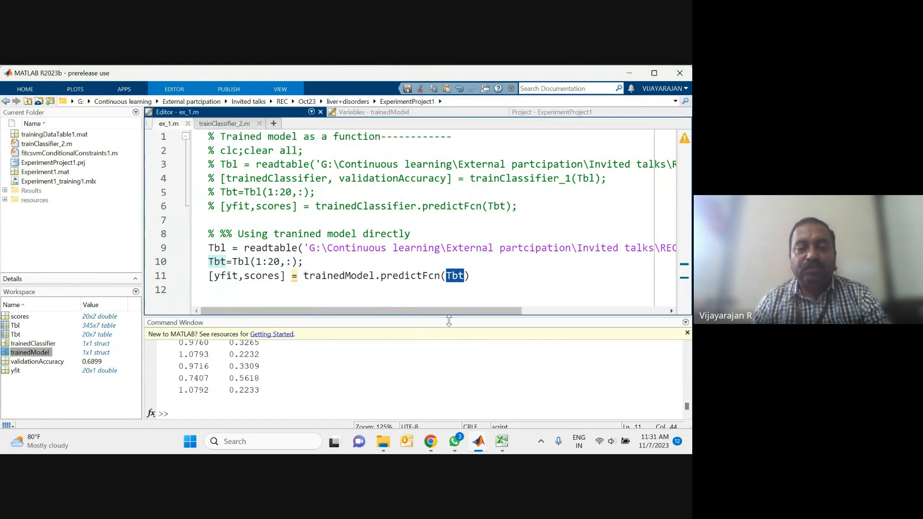
scroll(392, 373, up, 10)
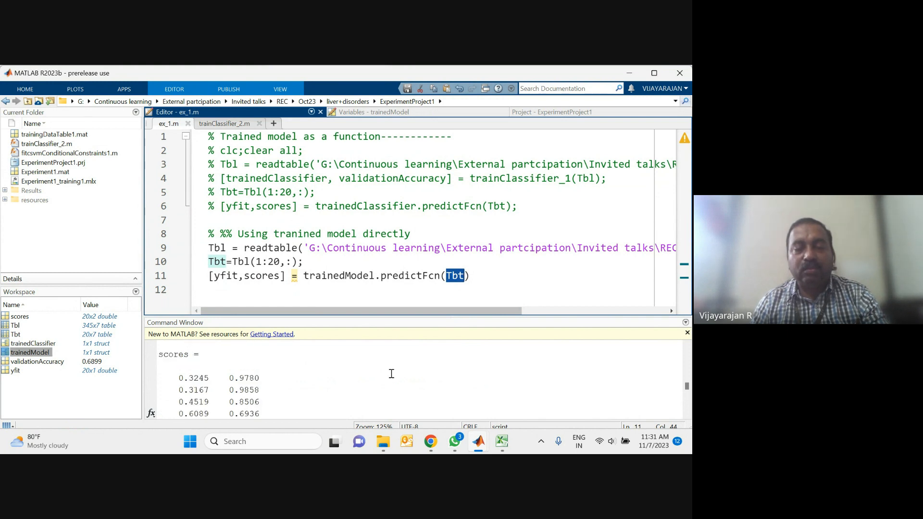
scroll(392, 374, up, 3)
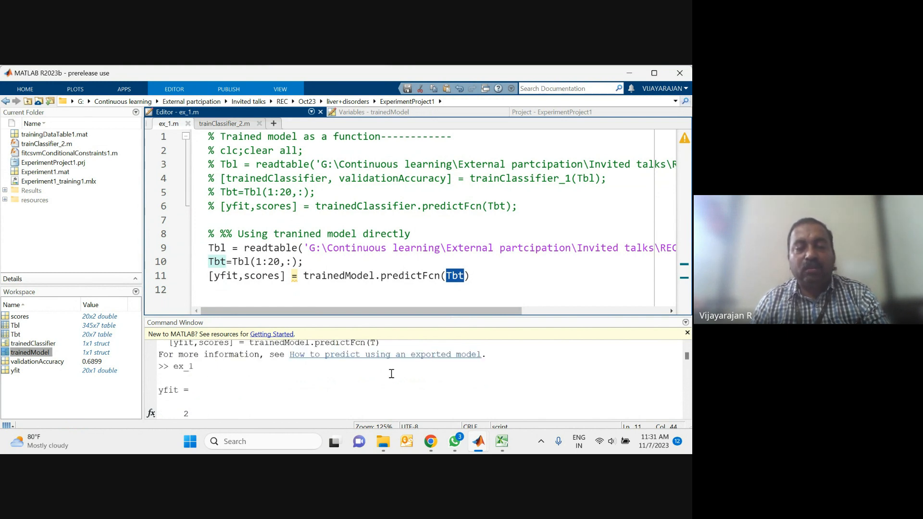
scroll(392, 374, down, 10)
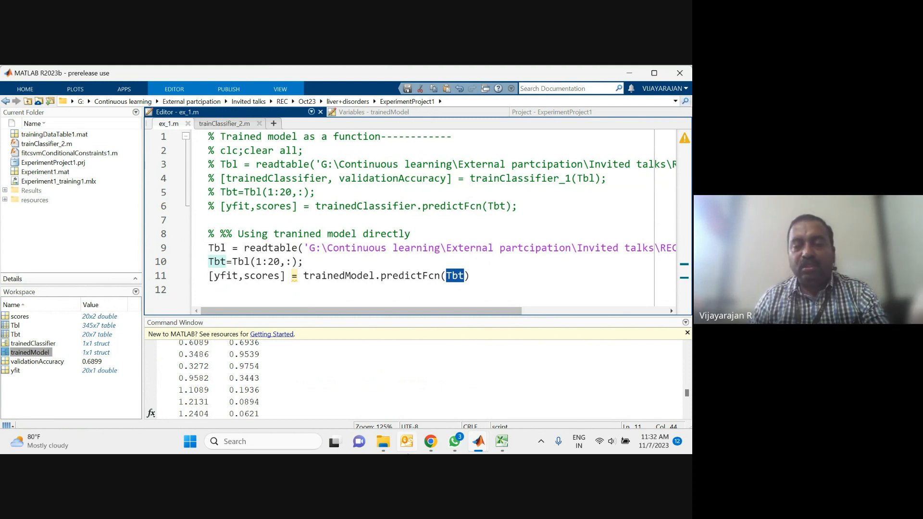
Switch to the Google Meet call in Chrome and stop the meeting recording.
mouse_move(478, 444)
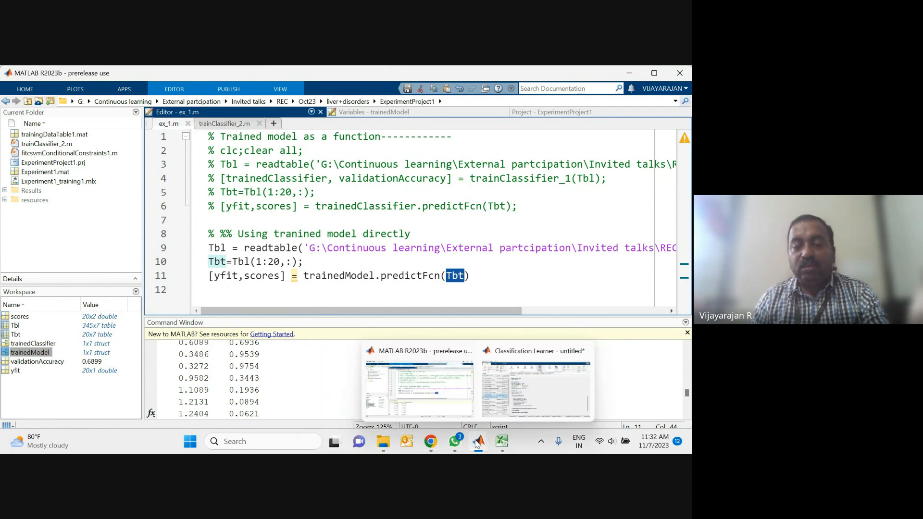
click(510, 392)
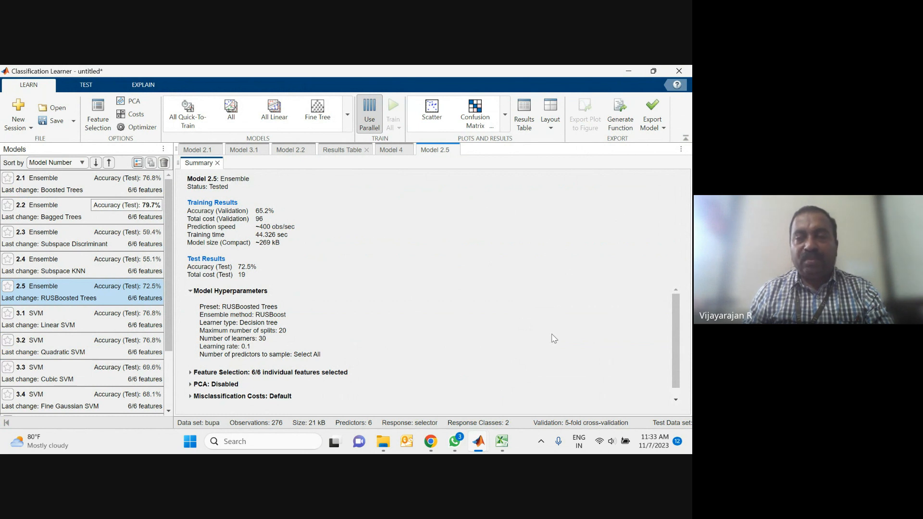
mouse_move(469, 448)
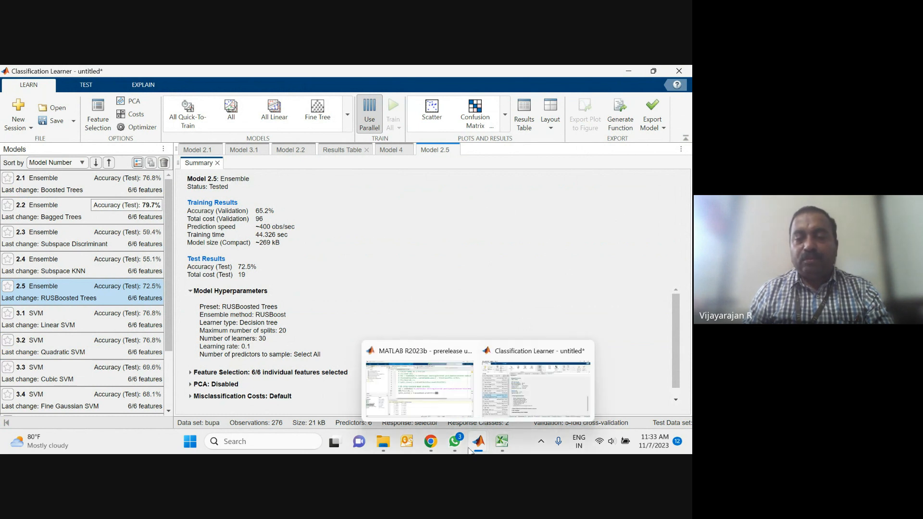
click(431, 444)
click(370, 378)
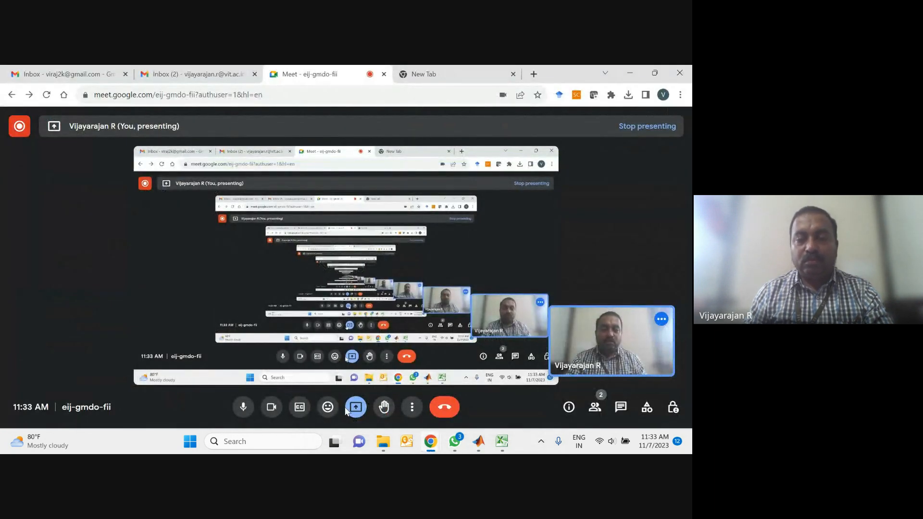
click(20, 127)
click(97, 128)
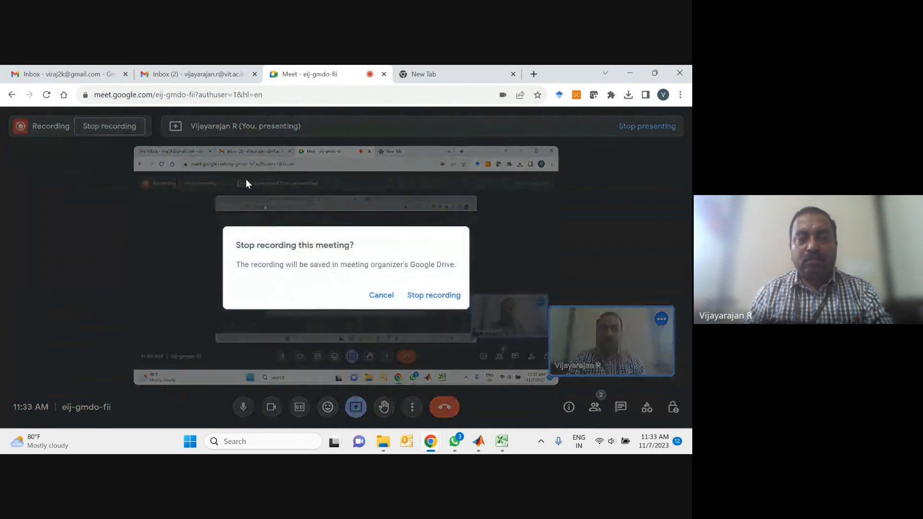